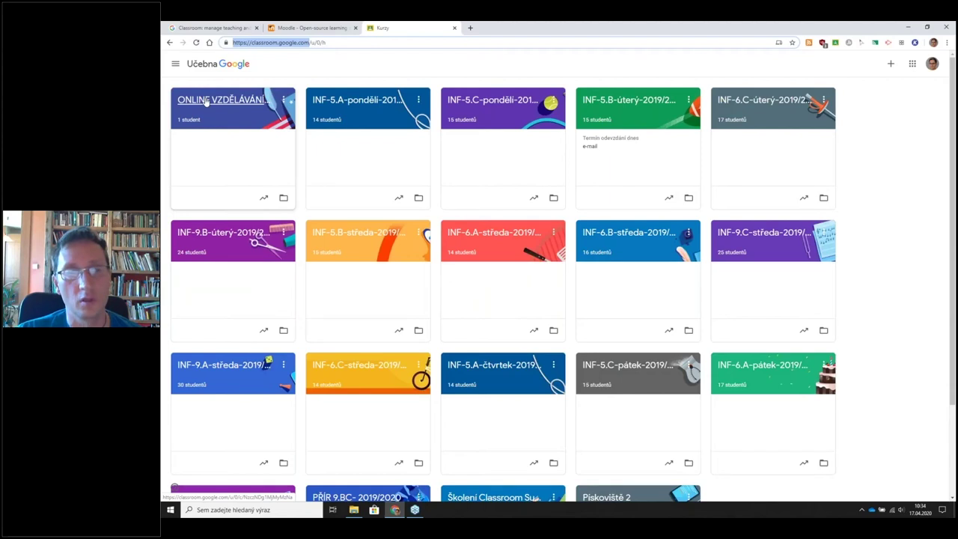
Step: Open the course ONLINE VZDĚLÁVÁNÍ V DOBĚ KORONA VIRU # 5 and view its coursework creation options and grades page
{"action": "left_click", "coordinate": [206, 103]}
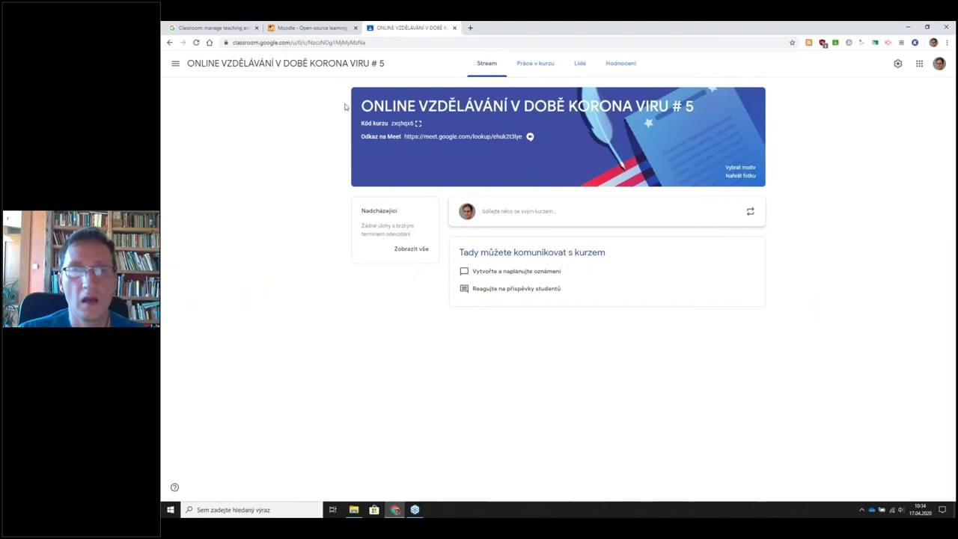
{"action": "left_click", "coordinate": [532, 66]}
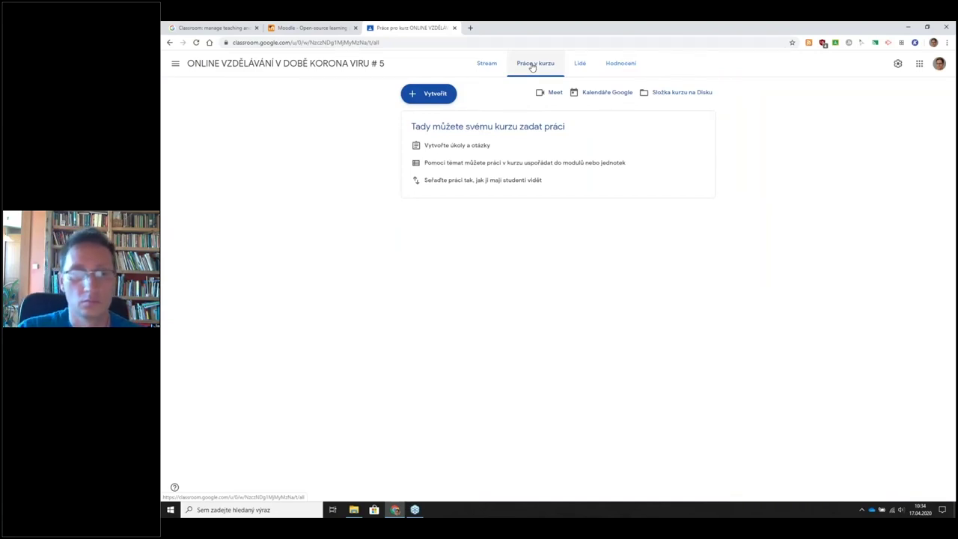
{"action": "left_click", "coordinate": [432, 99]}
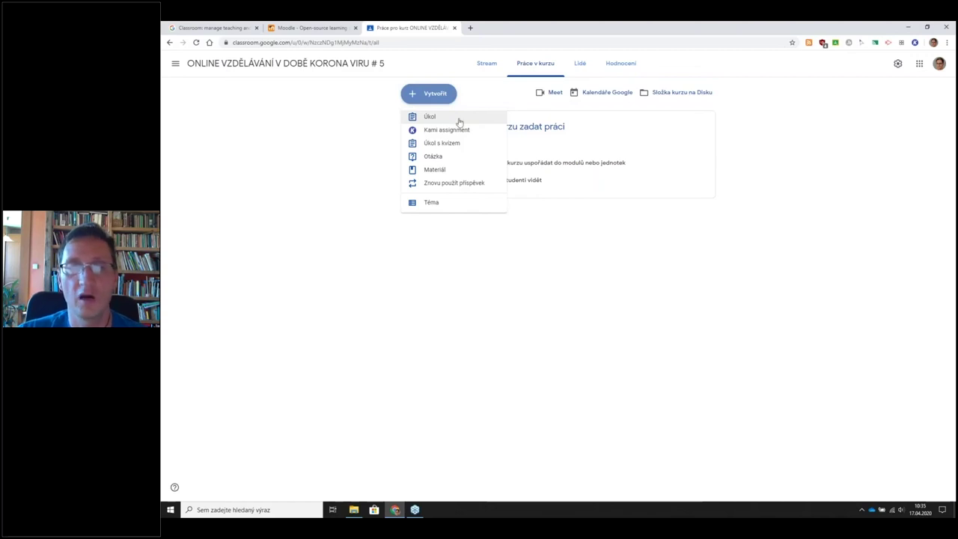
{"action": "left_click", "coordinate": [620, 64]}
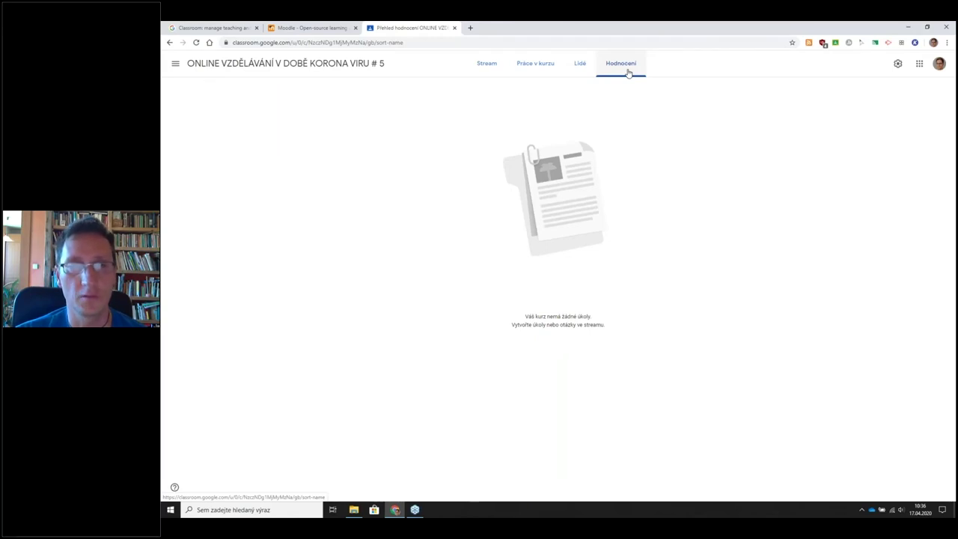
Step: Switch to the course INF-5.A-pondělí-2019/2020 and look through the materials and assignments posted in its stream
{"action": "left_click", "coordinate": [176, 65]}
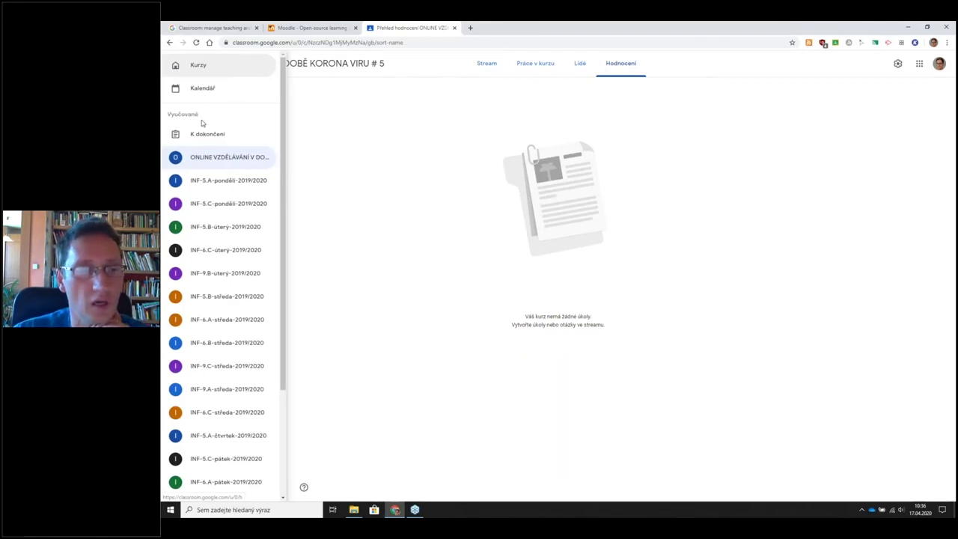
{"action": "left_click", "coordinate": [205, 182]}
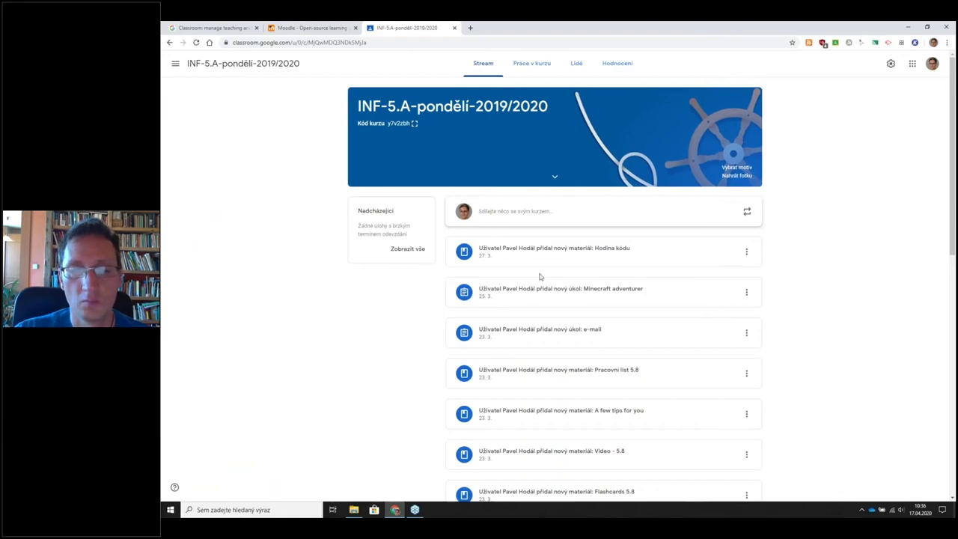
{"action": "scroll", "coordinate": [540, 277], "scroll_direction": "down", "scroll_amount": 1}
{"action": "scroll", "coordinate": [540, 277], "scroll_direction": "up", "scroll_amount": 1}
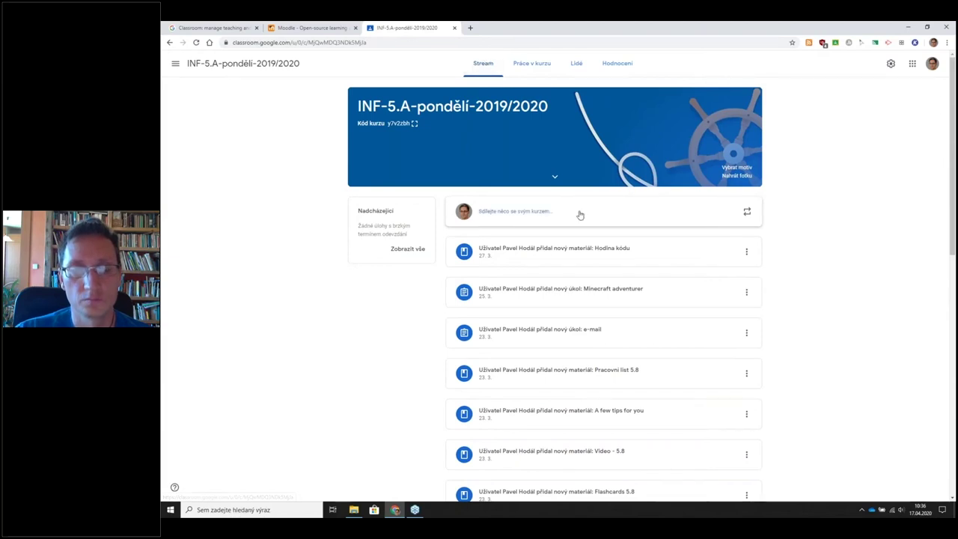
{"action": "scroll", "coordinate": [578, 214], "scroll_direction": "down", "scroll_amount": 1}
{"action": "scroll", "coordinate": [578, 215], "scroll_direction": "down", "scroll_amount": 7}
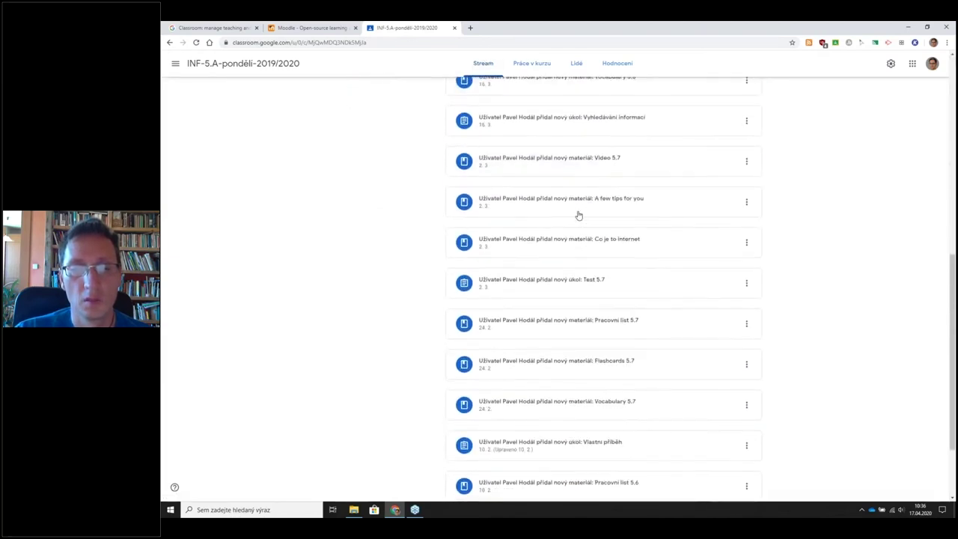
{"action": "scroll", "coordinate": [576, 217], "scroll_direction": "down", "scroll_amount": 1}
{"action": "scroll", "coordinate": [575, 221], "scroll_direction": "up", "scroll_amount": 7}
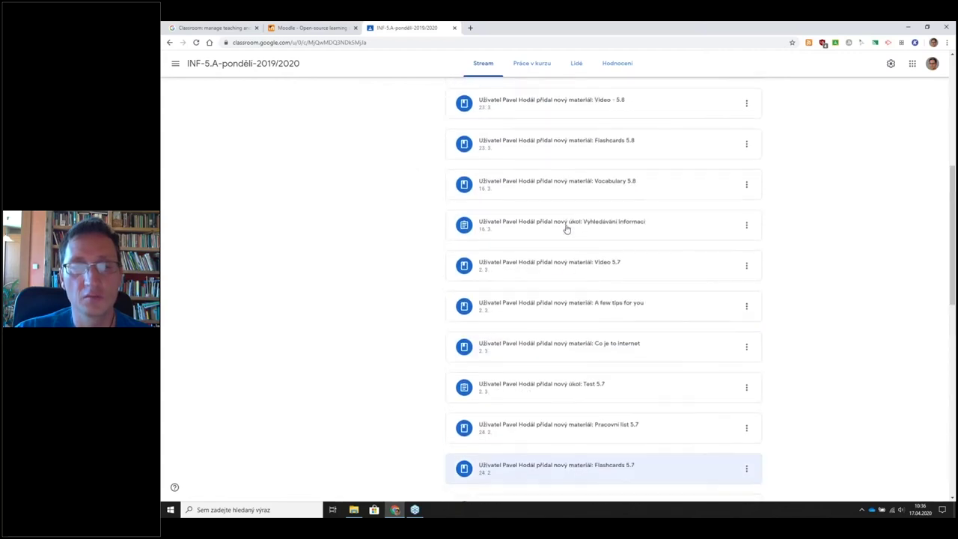
{"action": "scroll", "coordinate": [567, 229], "scroll_direction": "up", "scroll_amount": 2}
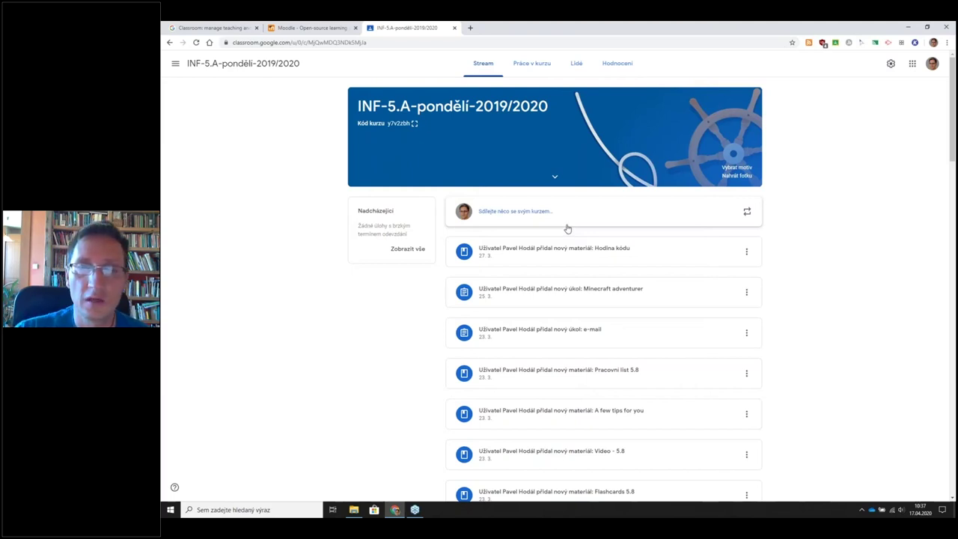
Step: Review the INF-5.A-pondělí course settings, including the stream posting and commenting permissions, and close them without changes
{"action": "left_click", "coordinate": [891, 64]}
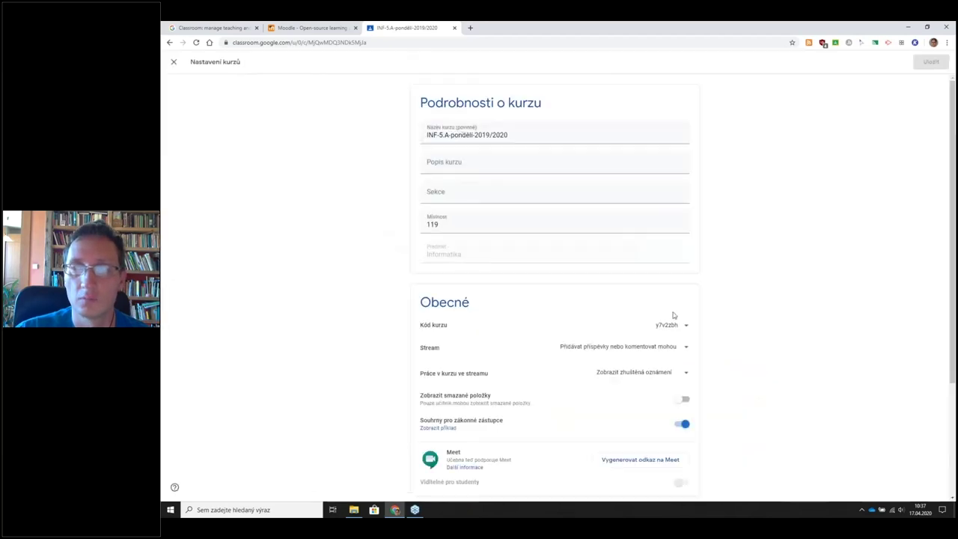
{"action": "scroll", "coordinate": [674, 314], "scroll_direction": "down", "scroll_amount": 3}
{"action": "scroll", "coordinate": [674, 315], "scroll_direction": "down", "scroll_amount": 1}
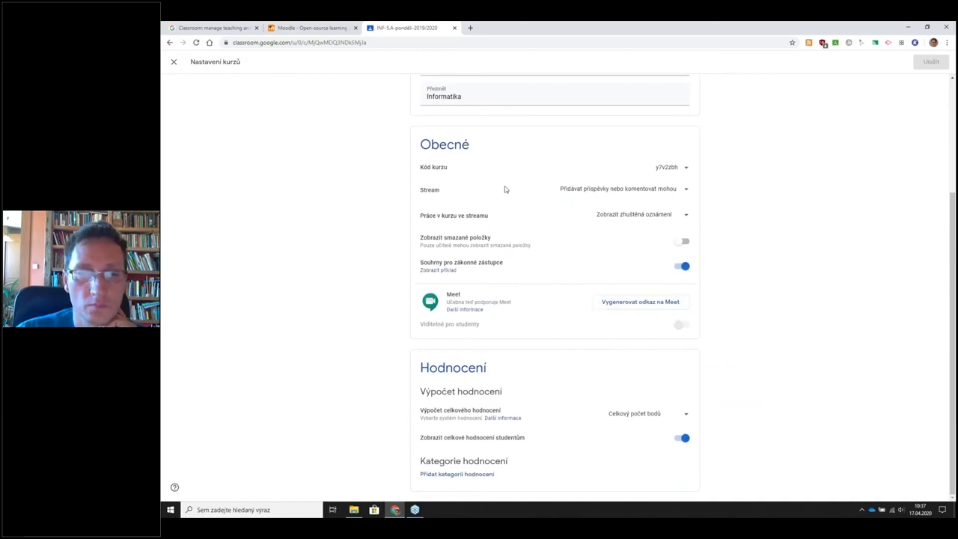
{"action": "left_click", "coordinate": [617, 189]}
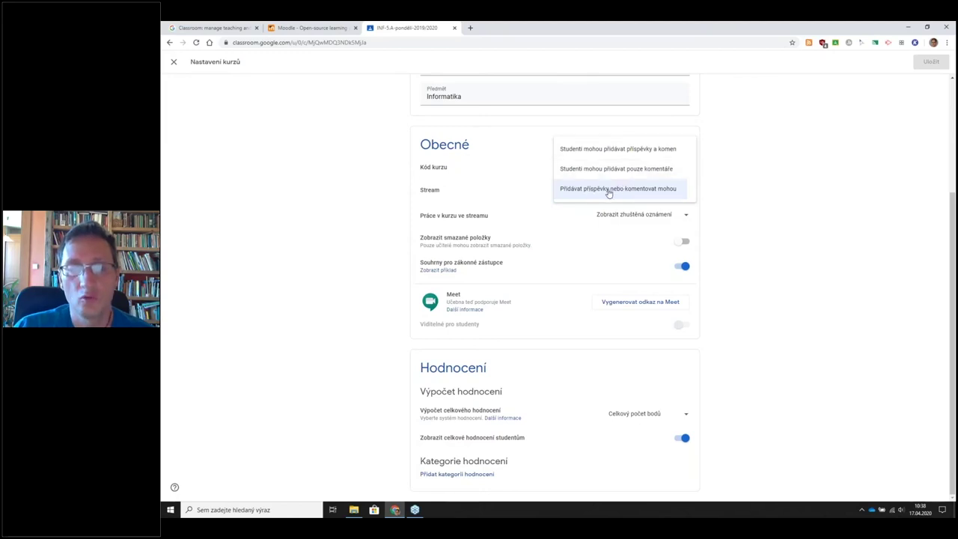
{"action": "left_click", "coordinate": [774, 172]}
{"action": "scroll", "coordinate": [774, 172], "scroll_direction": "up", "scroll_amount": 3}
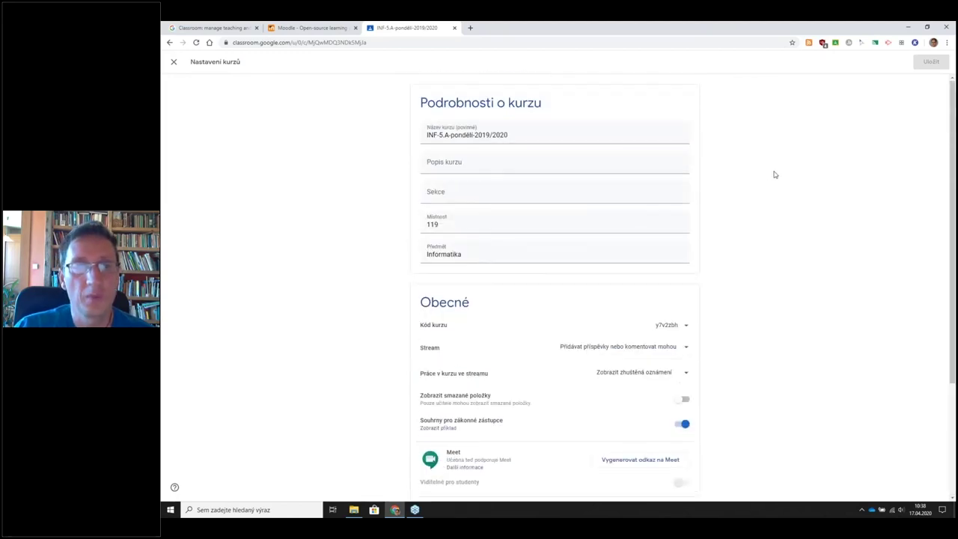
{"action": "left_click", "coordinate": [174, 62]}
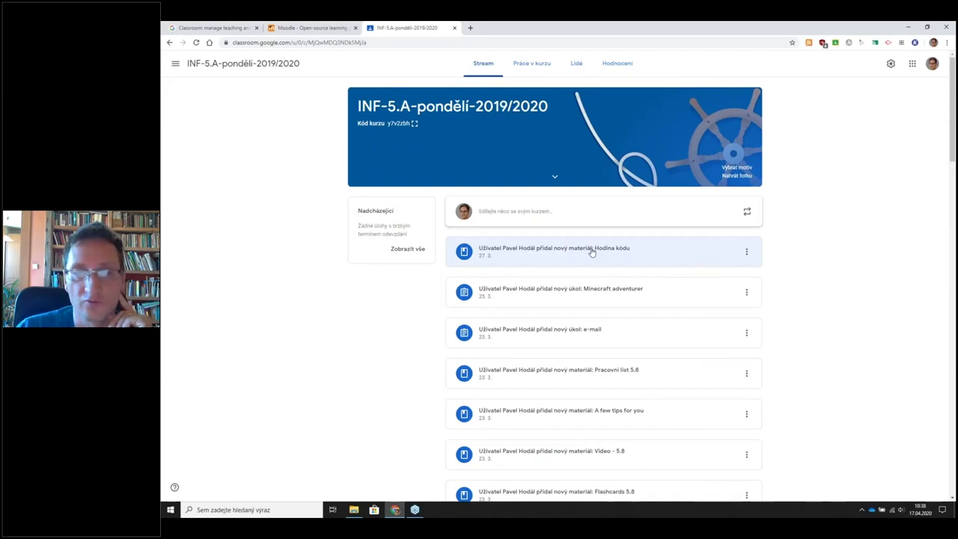
Step: View the teachers and students of INF-5.A-pondělí-2019/2020, and those of ONLINE VZDĚLÁVÁNÍ V DOBĚ KORONA VIRU # 5
{"action": "left_click", "coordinate": [576, 63]}
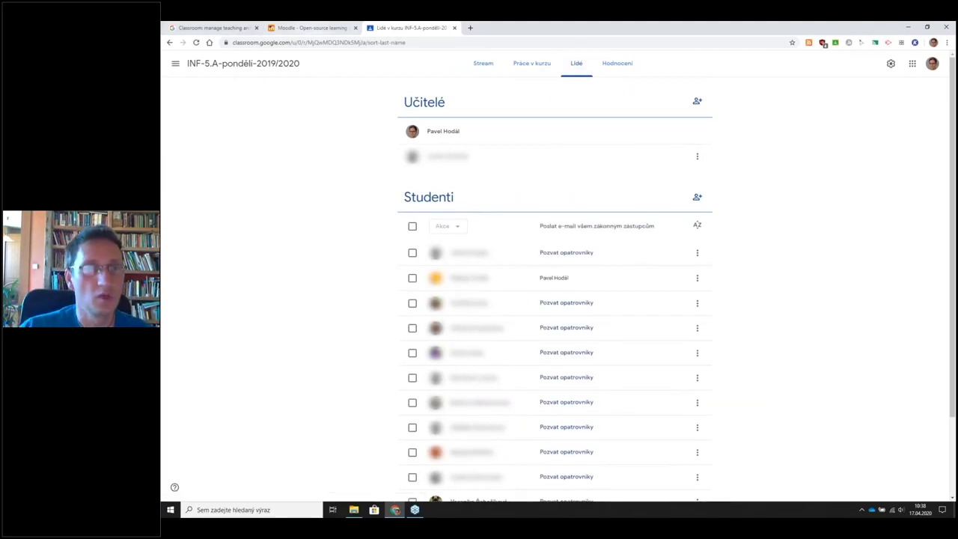
{"action": "left_click", "coordinate": [176, 66]}
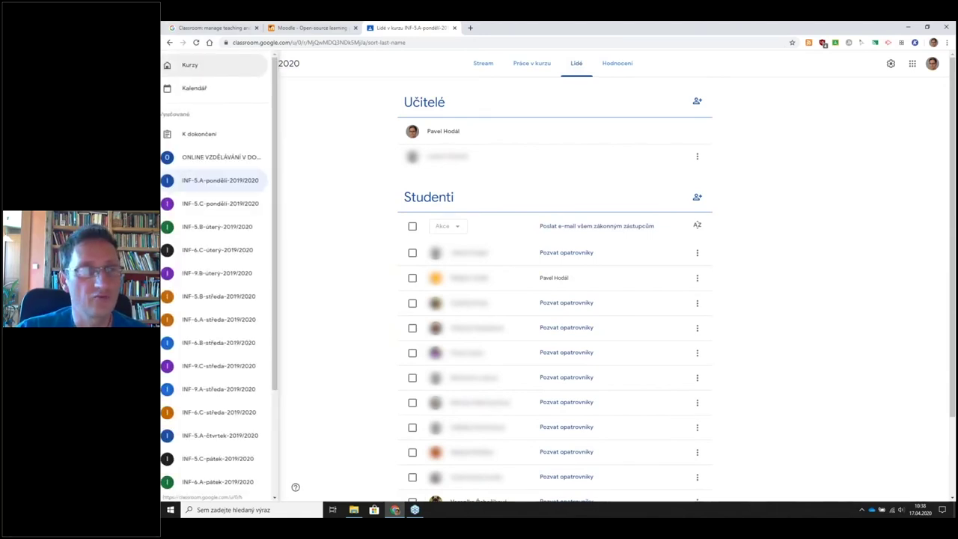
{"action": "left_click", "coordinate": [210, 159]}
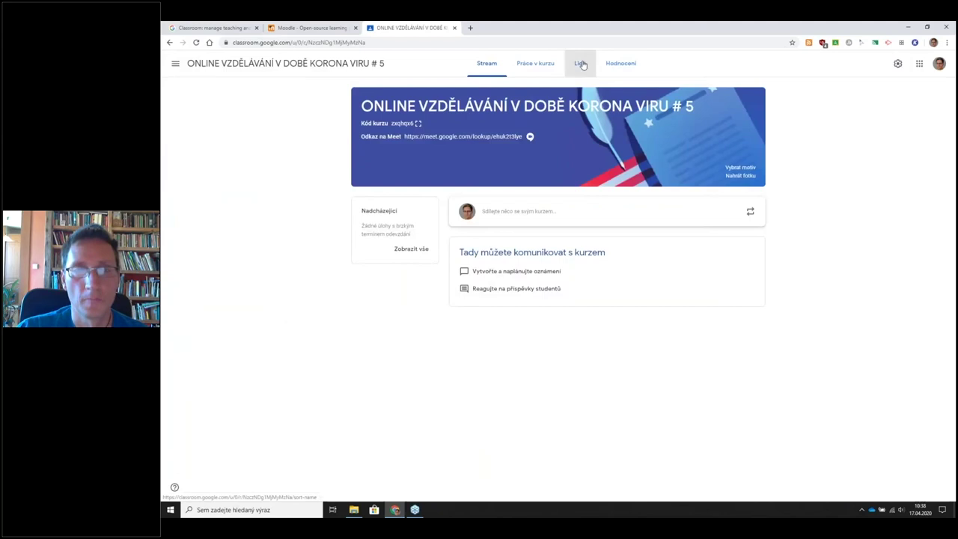
{"action": "left_click", "coordinate": [577, 65]}
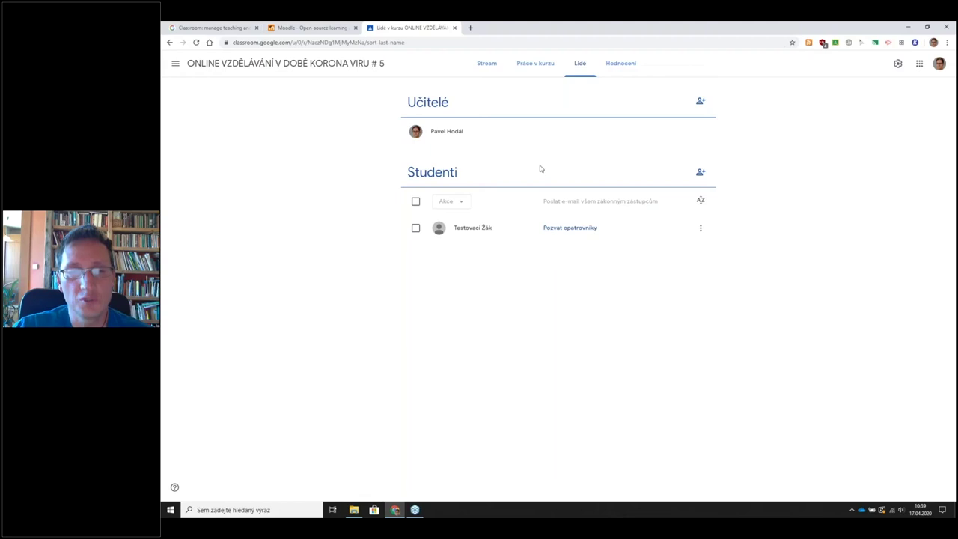
Step: Look at the forms for inviting students and teachers to the course, cancelling each without sending an invitation
{"action": "left_click", "coordinate": [701, 172]}
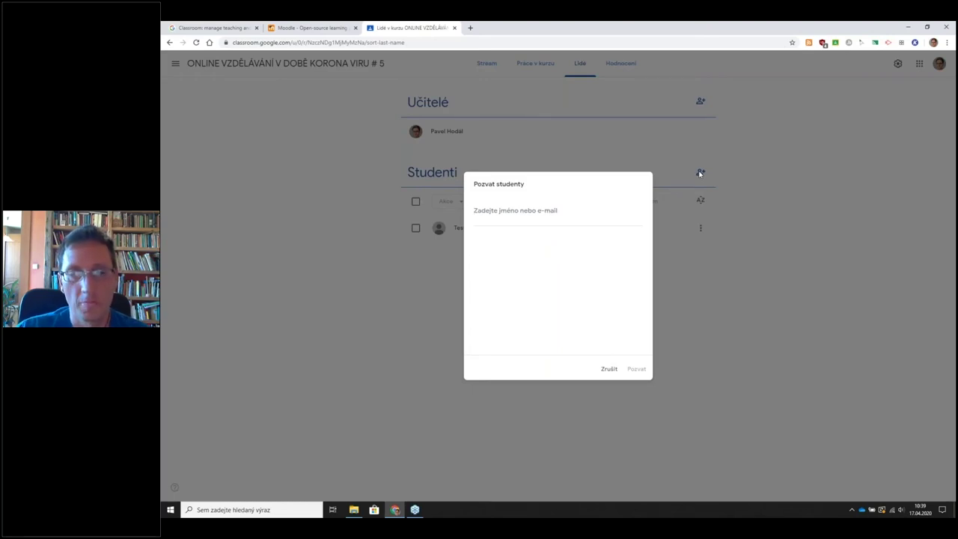
{"action": "left_click", "coordinate": [611, 370]}
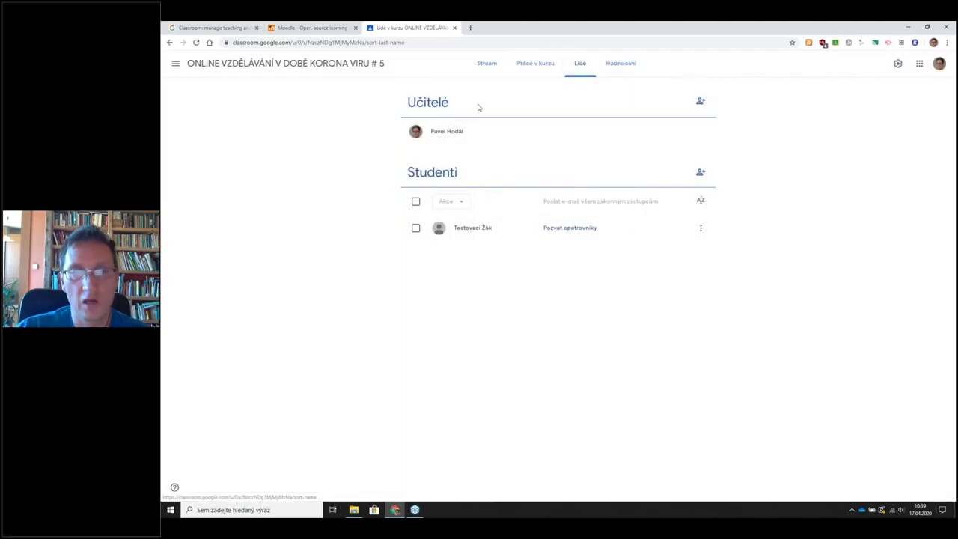
{"action": "left_click", "coordinate": [699, 103]}
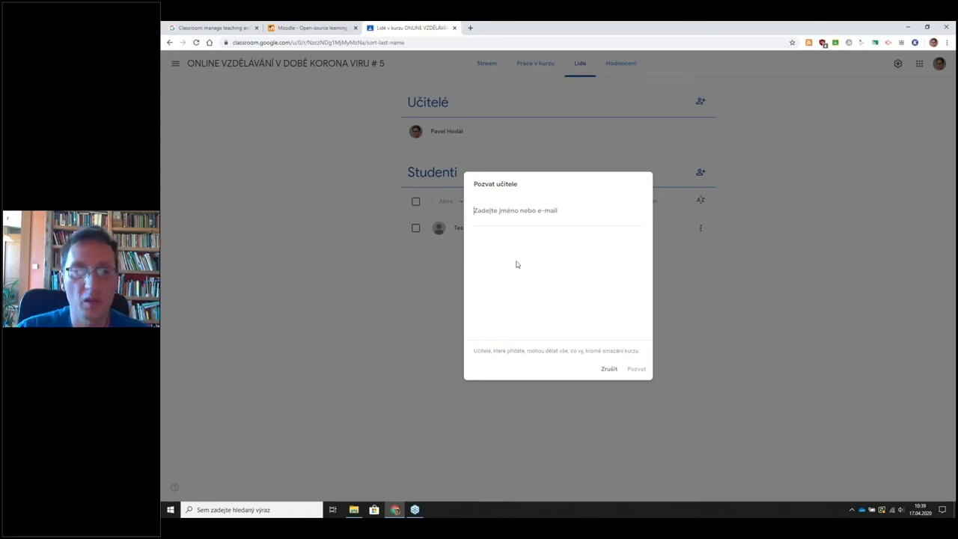
{"action": "left_click", "coordinate": [606, 370]}
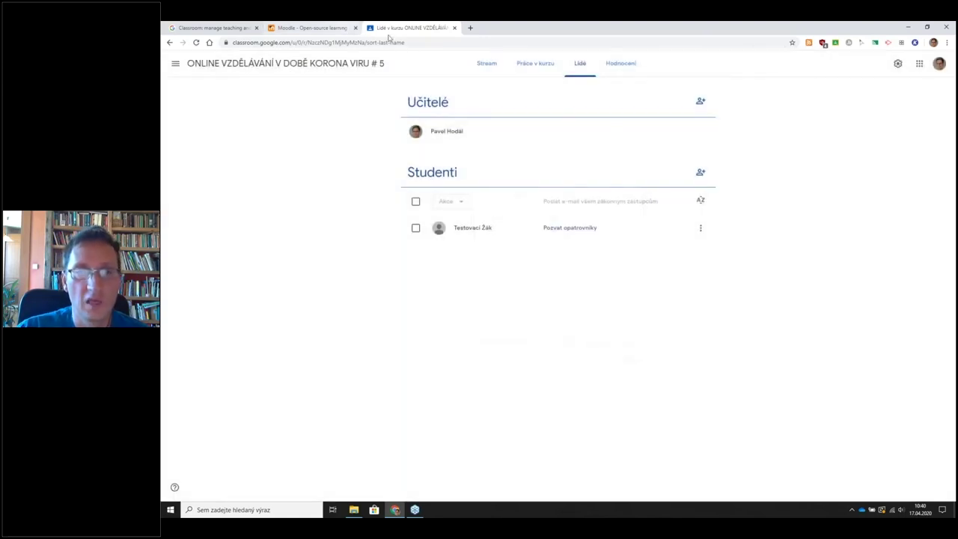
{"action": "left_click_drag", "start_coordinate": [476, 133], "coordinate": [429, 133]}
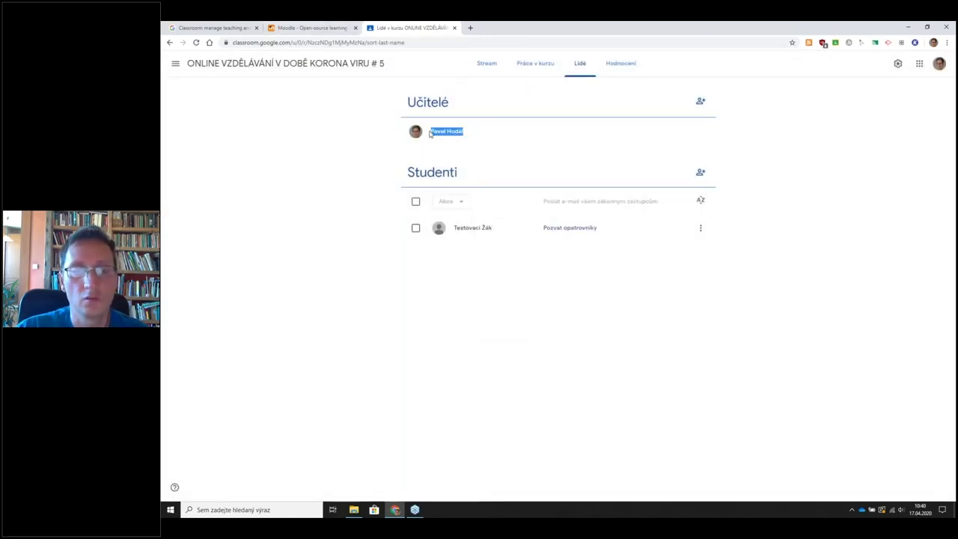
{"action": "left_click", "coordinate": [701, 100]}
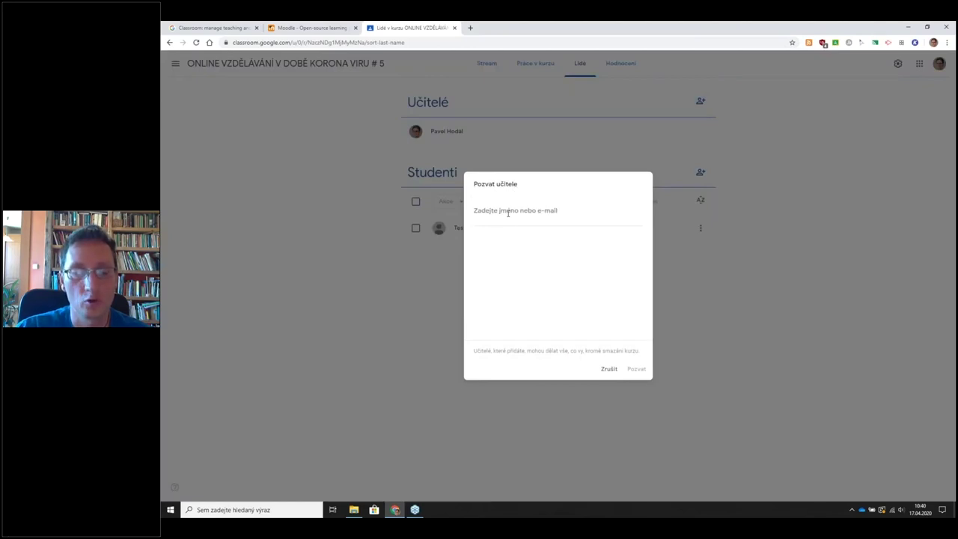
{"action": "left_click", "coordinate": [608, 370]}
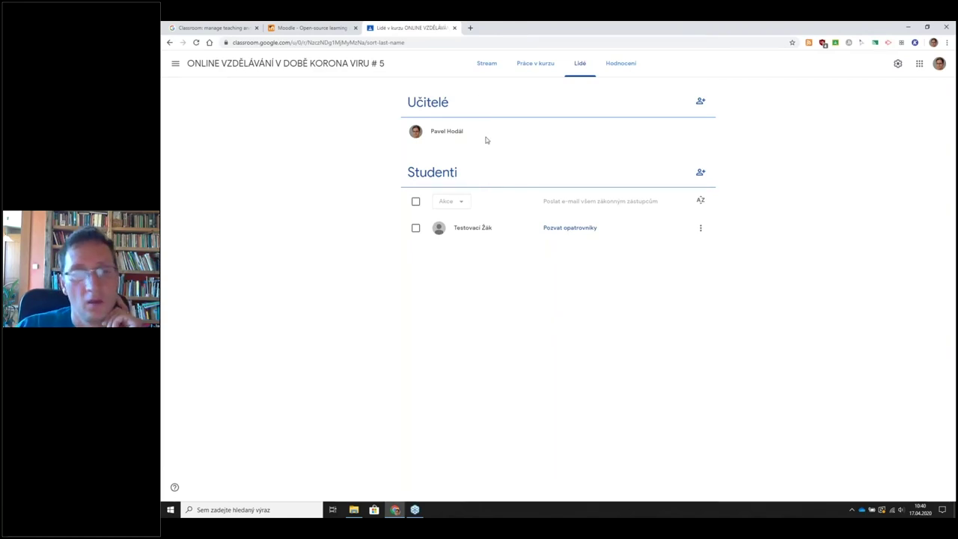
Step: Select all students in the course and view the bulk actions available for them
{"action": "left_click", "coordinate": [416, 202]}
{"action": "left_click", "coordinate": [461, 205]}
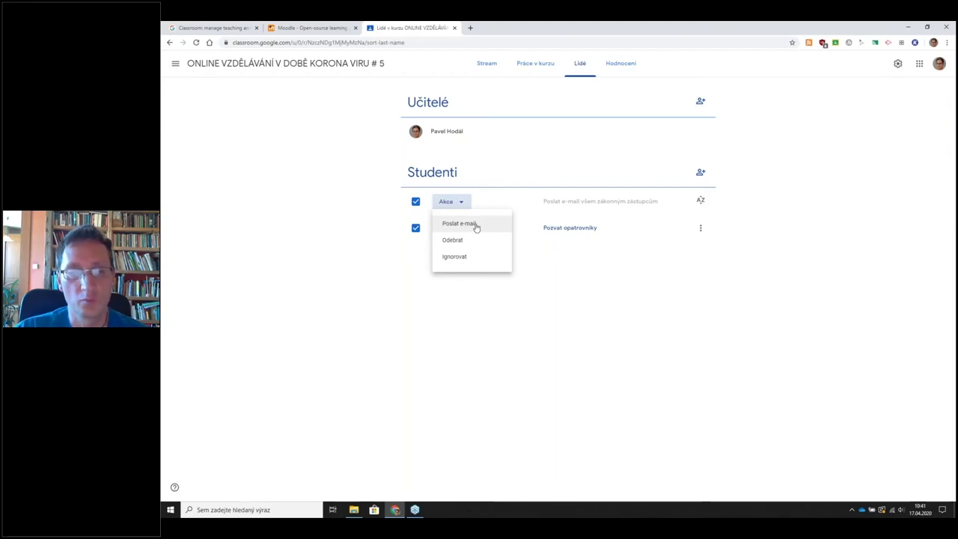
{"action": "left_click", "coordinate": [589, 257]}
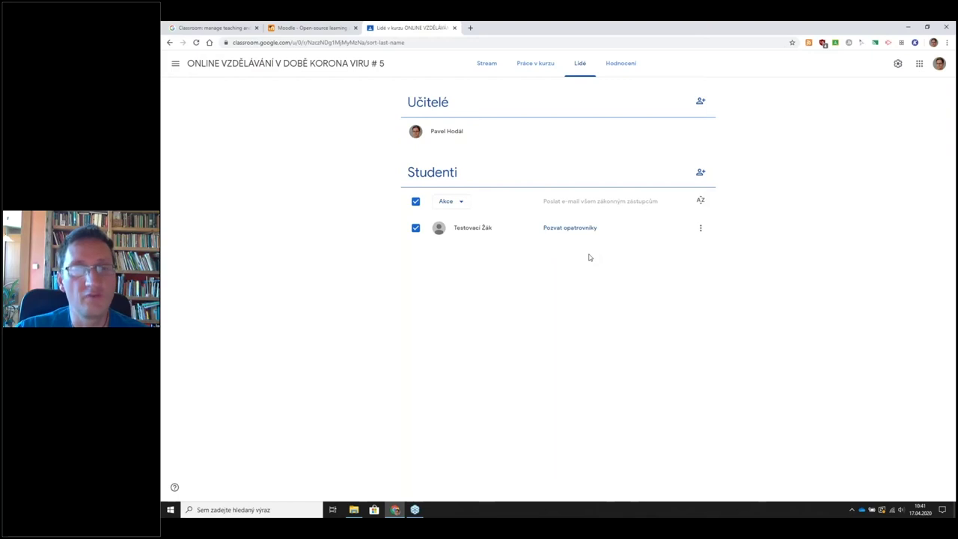
Step: Return to the course stream and highlight the Odkaz na Meet label in the course header
{"action": "left_click", "coordinate": [488, 64]}
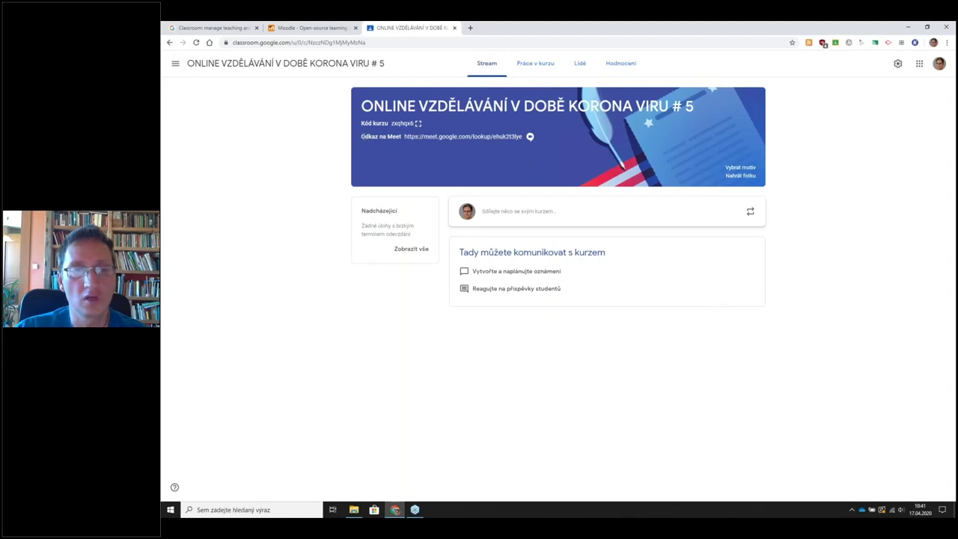
{"action": "left_click_drag", "start_coordinate": [395, 137], "coordinate": [399, 137]}
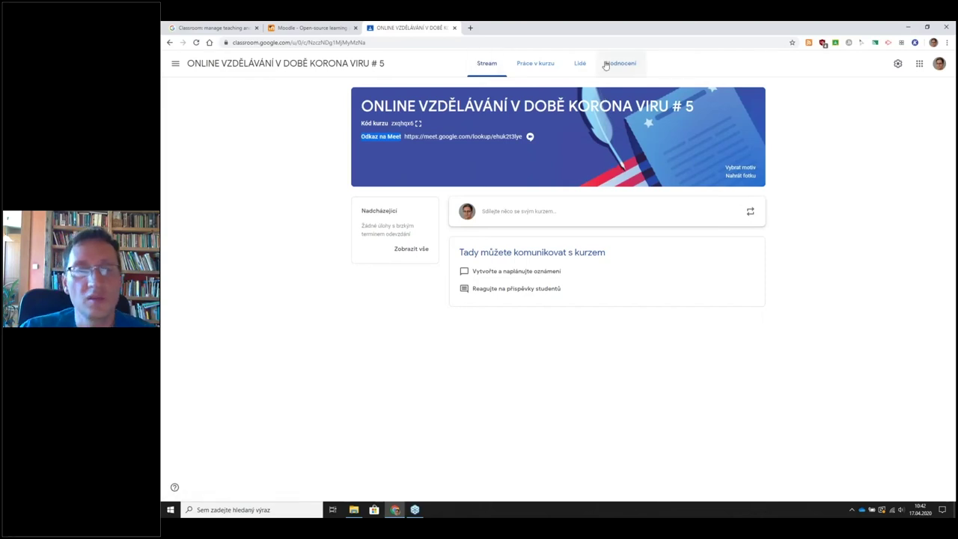
Step: Add a topic named Botanika to the coursework of ONLINE VZDĚLÁVÁNÍ V DOBĚ KORONA VIRU # 5
{"action": "left_click", "coordinate": [529, 64]}
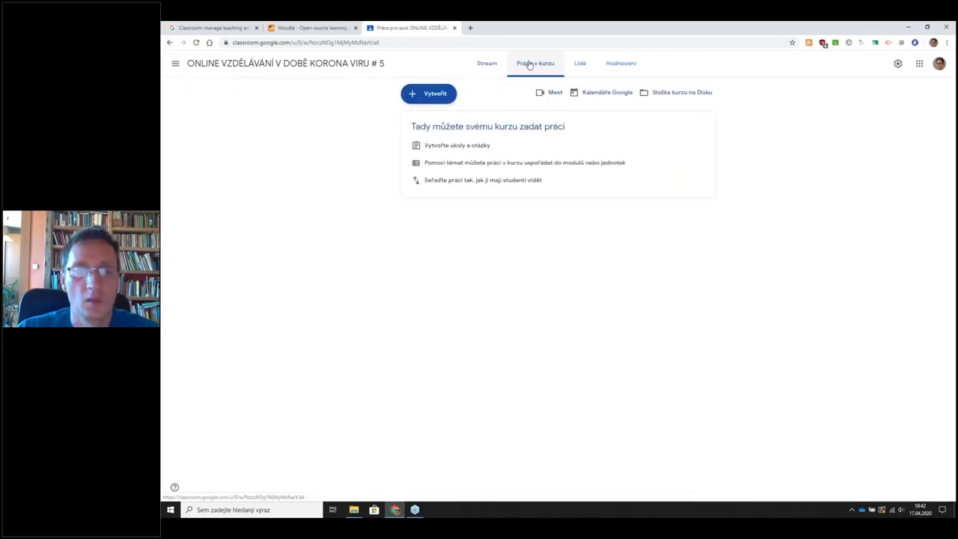
{"action": "left_click", "coordinate": [426, 96]}
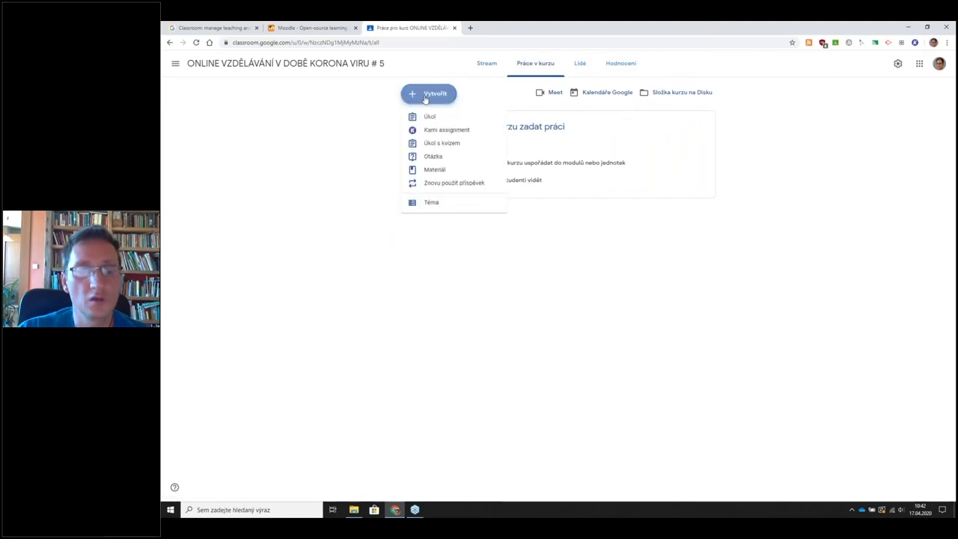
{"action": "left_click", "coordinate": [434, 203]}
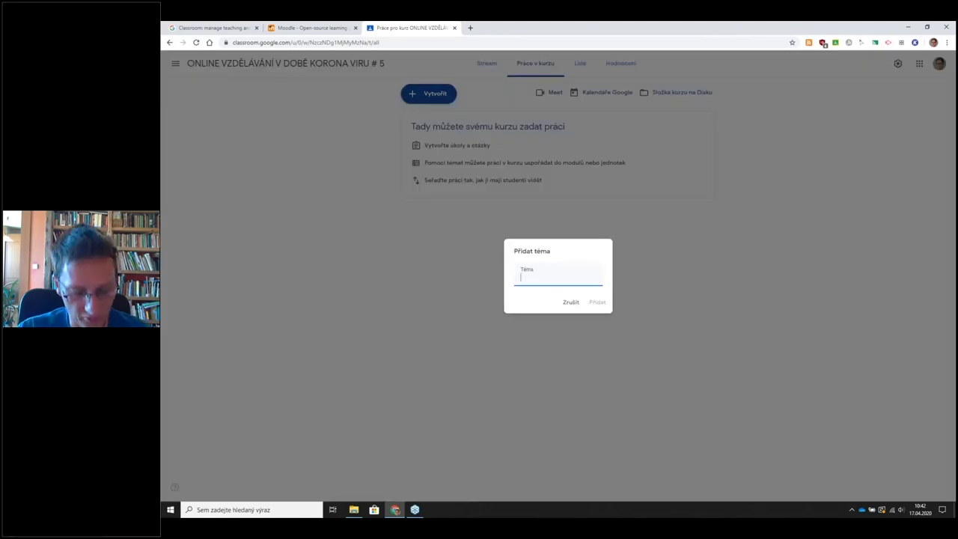
{"action": "type", "text": "Botanika"}
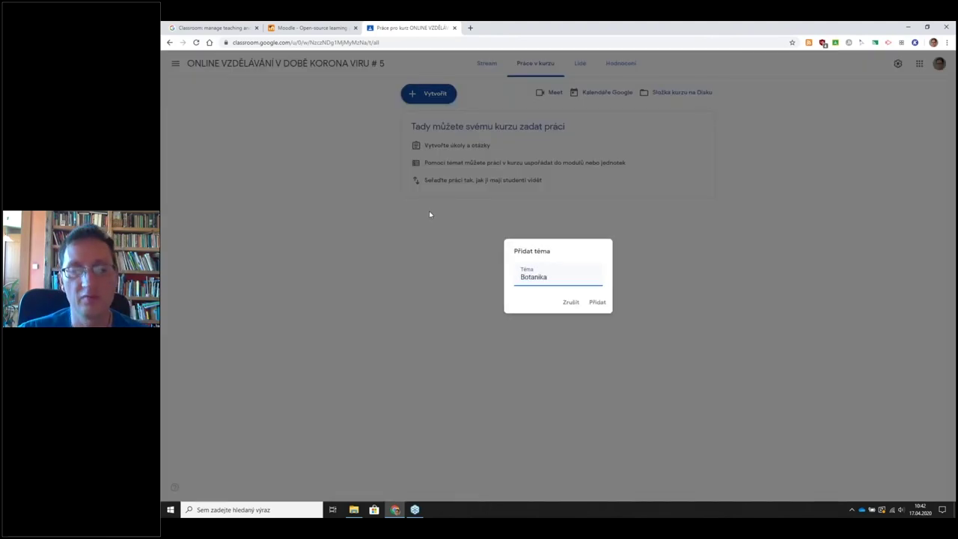
{"action": "left_click", "coordinate": [598, 303]}
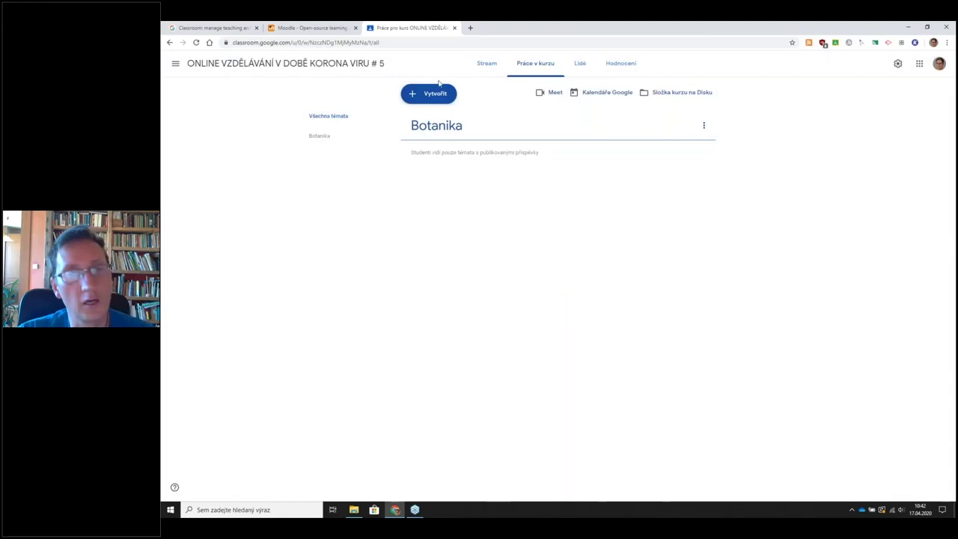
Step: Start a new course material titled listy with the description "nastuduj si stavbu listu"
{"action": "left_click", "coordinate": [419, 97]}
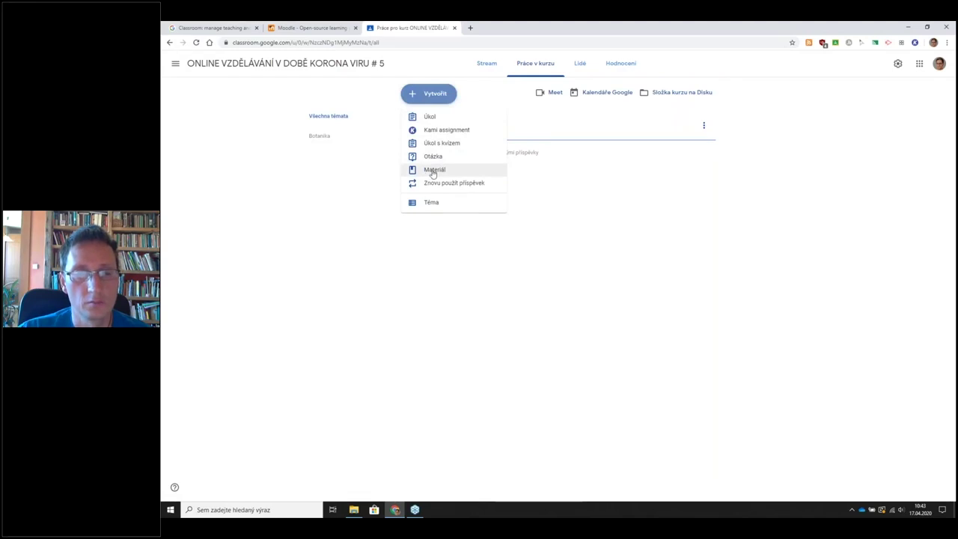
{"action": "left_click", "coordinate": [433, 171]}
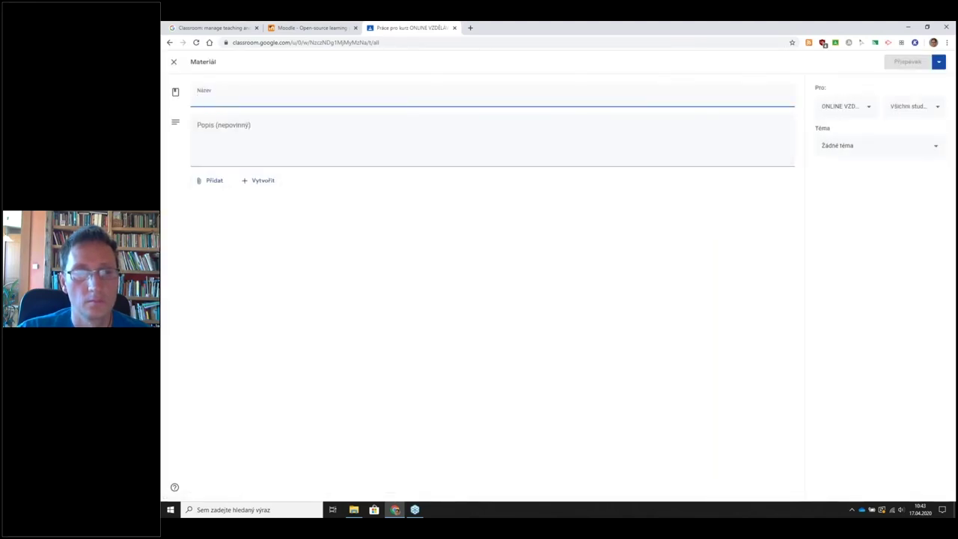
{"action": "type", "text": "listy"}
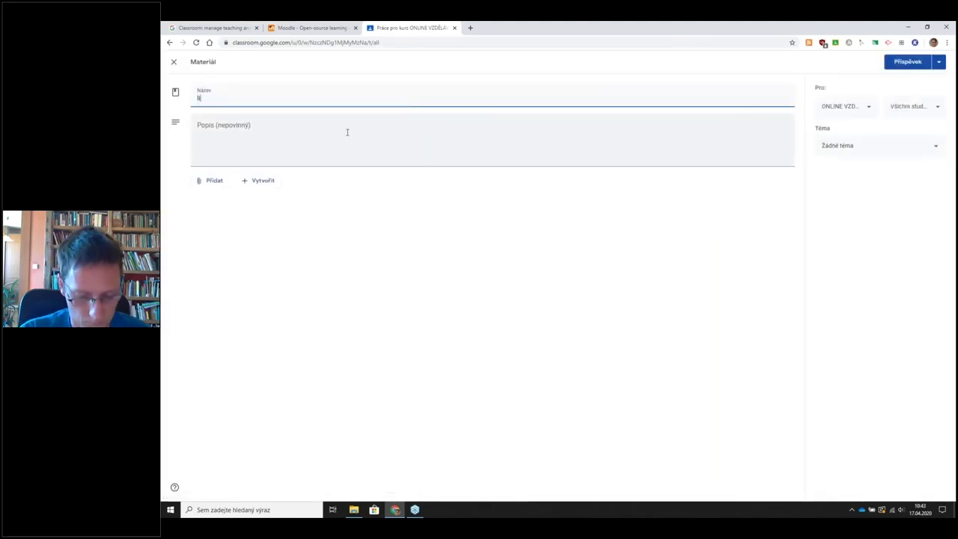
{"action": "left_click", "coordinate": [264, 132]}
{"action": "type", "text": "nastud"}
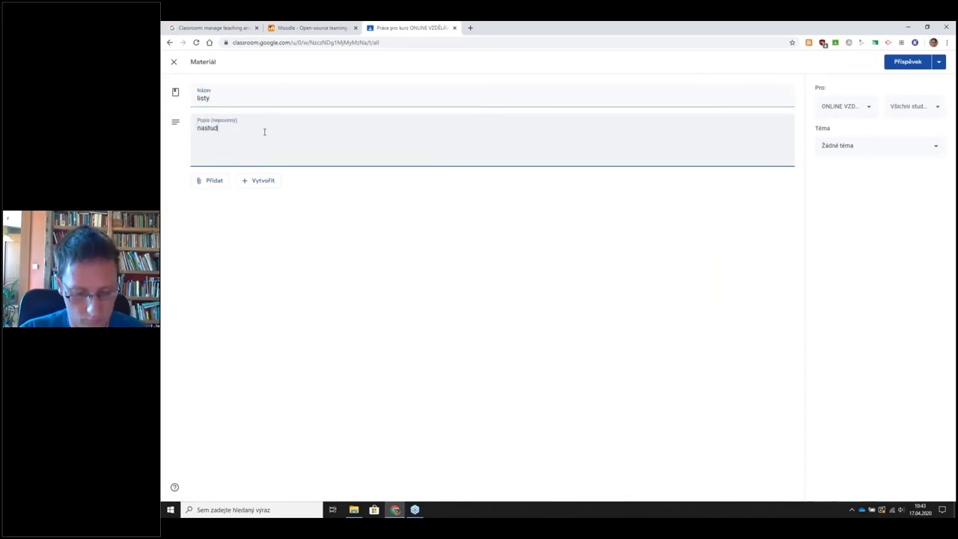
{"action": "type", "text": "uj si stavbu listu"}
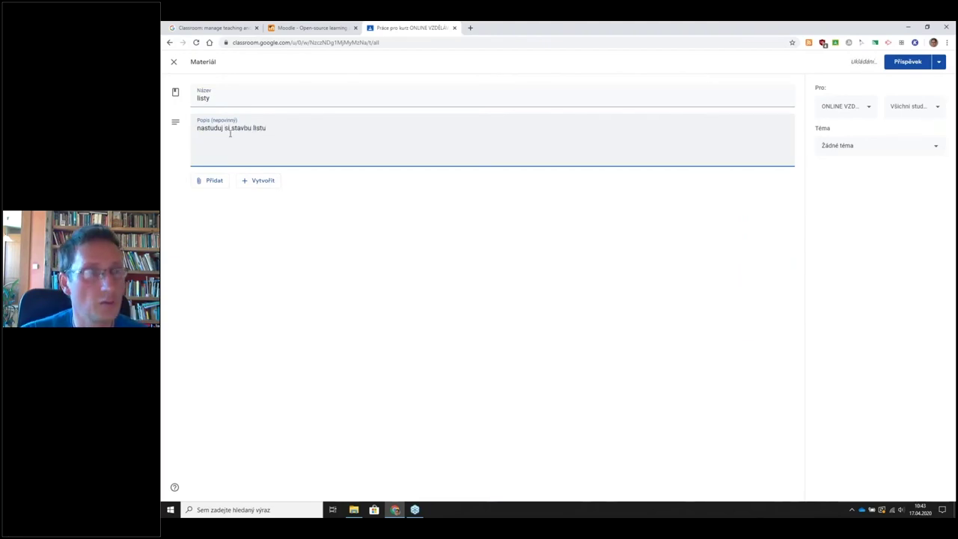
Step: Look at the attachment sources available for the listy material without attaching anything
{"action": "left_click", "coordinate": [201, 188]}
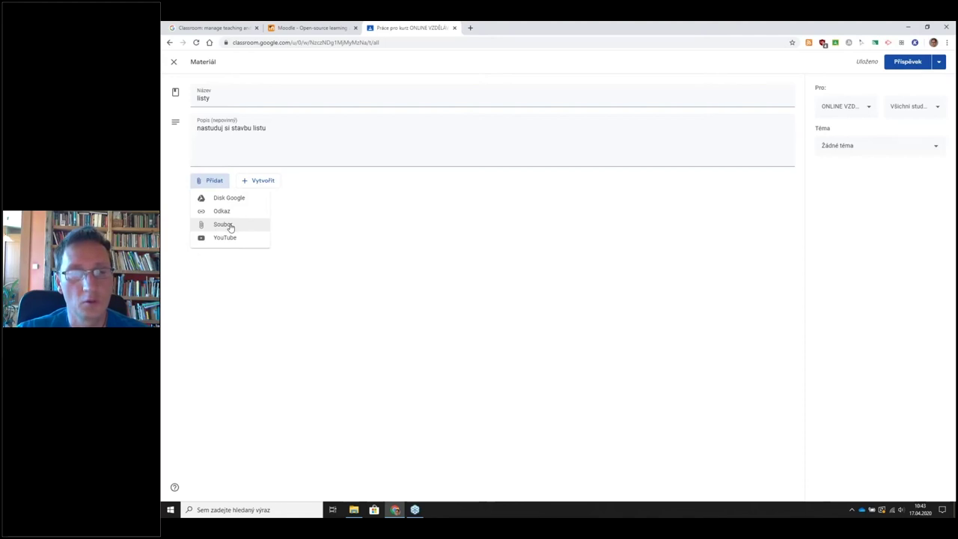
{"action": "left_click", "coordinate": [211, 63]}
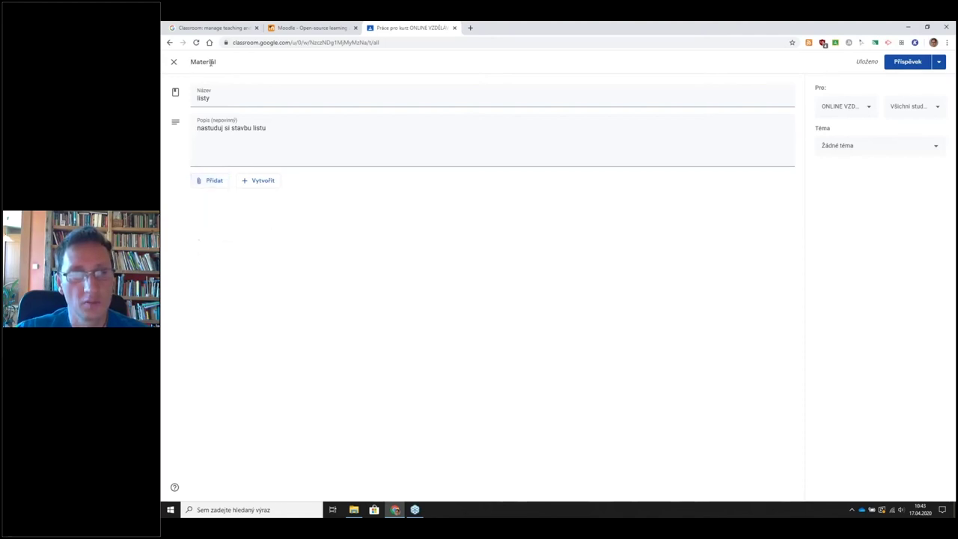
{"action": "left_click", "coordinate": [212, 182]}
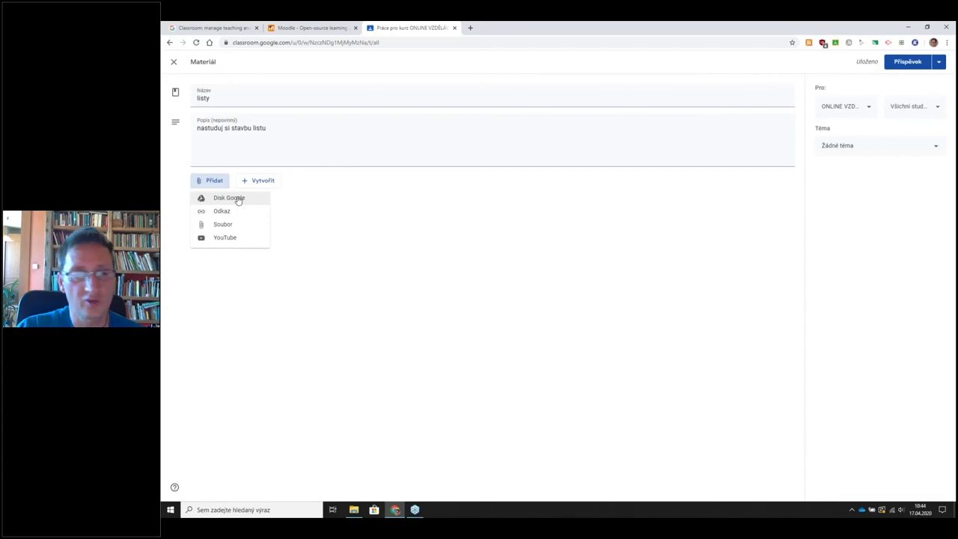
{"action": "left_click", "coordinate": [284, 224]}
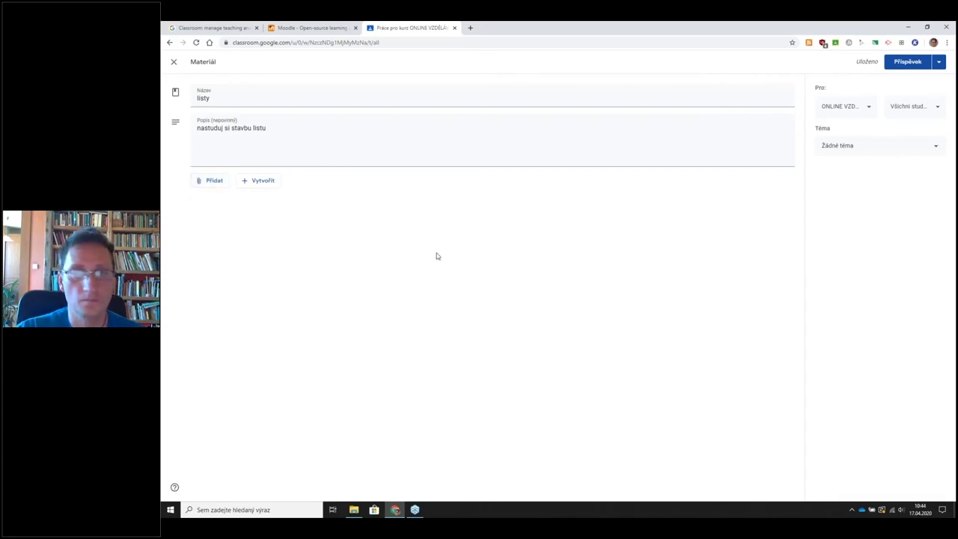
Step: Assign the listy material to the Botanika topic
{"action": "left_click", "coordinate": [861, 151]}
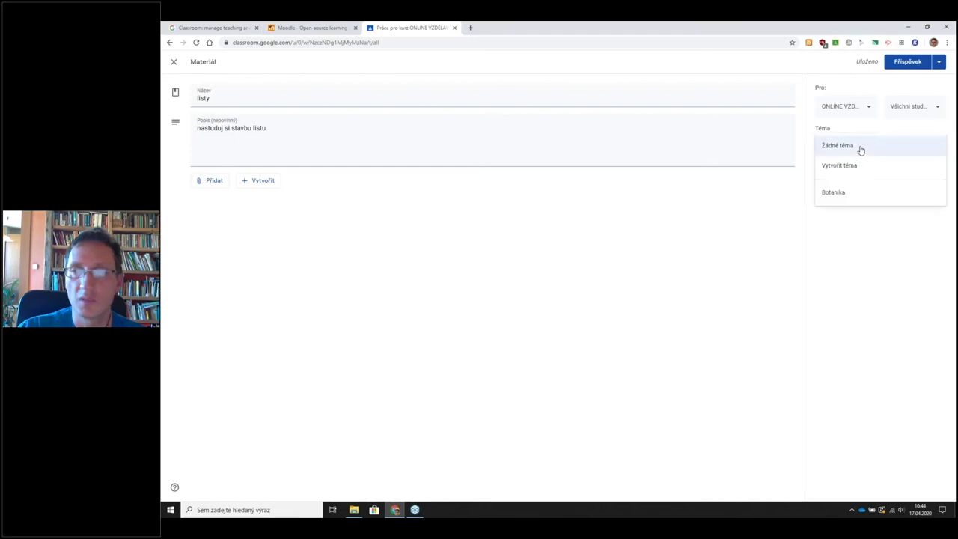
{"action": "left_click", "coordinate": [841, 195]}
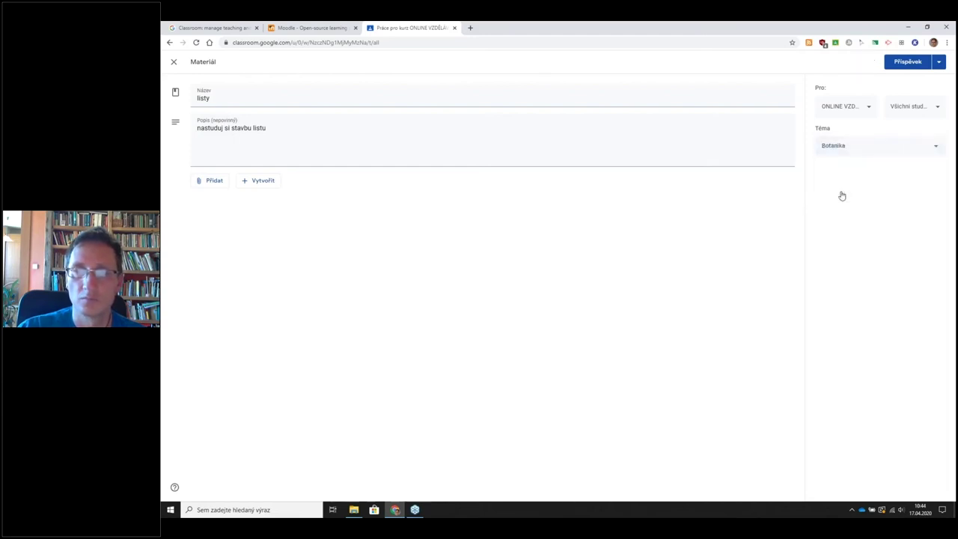
Step: Try excluding the test student from the listy material's recipients, then restore the selection of all students
{"action": "left_click", "coordinate": [931, 108]}
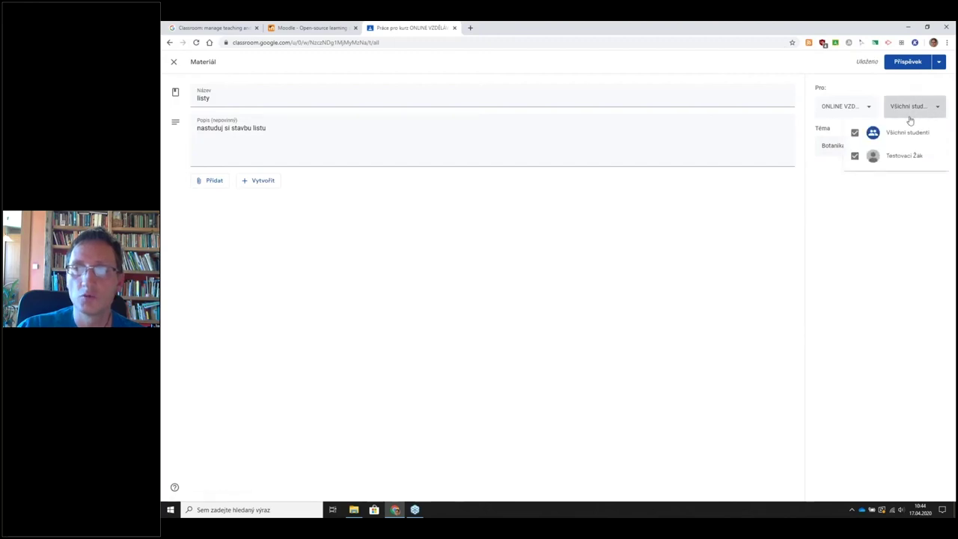
{"action": "left_click", "coordinate": [855, 159]}
{"action": "left_click", "coordinate": [855, 160]}
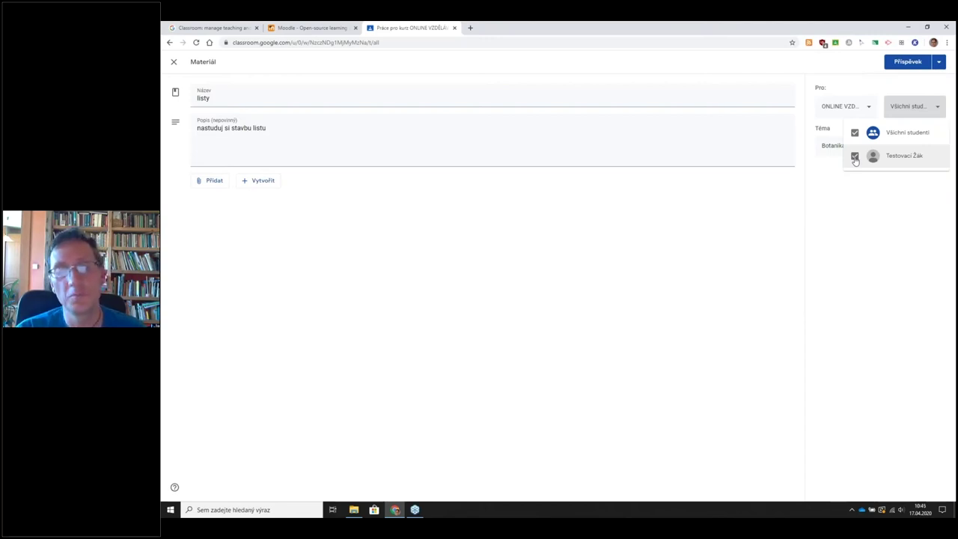
{"action": "left_click", "coordinate": [854, 156]}
{"action": "left_click", "coordinate": [854, 157]}
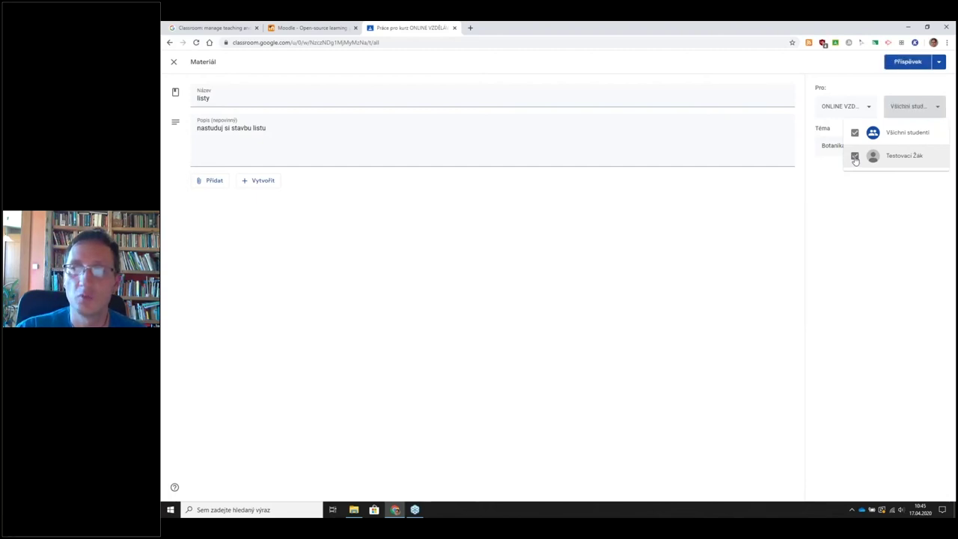
{"action": "left_click", "coordinate": [871, 239]}
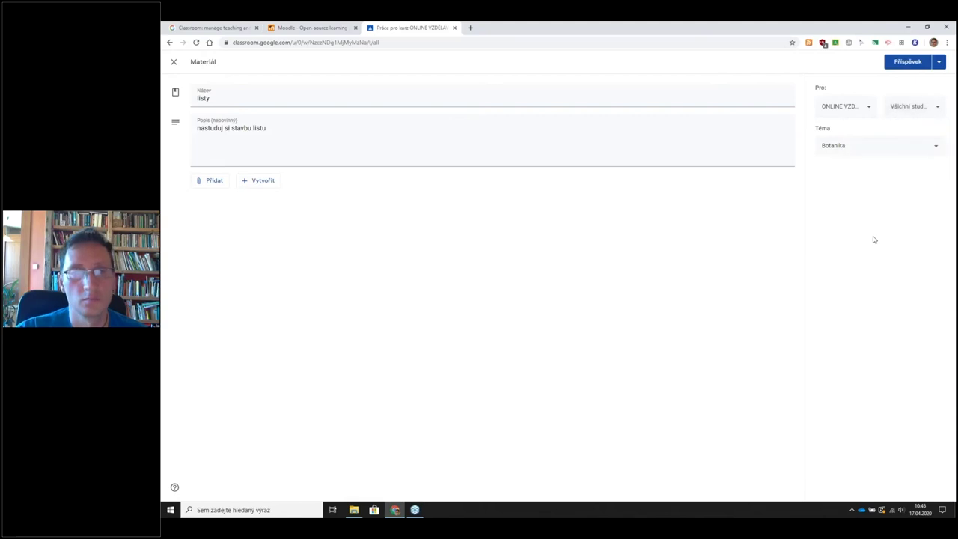
Step: Publish the listy material to the course immediately
{"action": "left_click", "coordinate": [937, 65]}
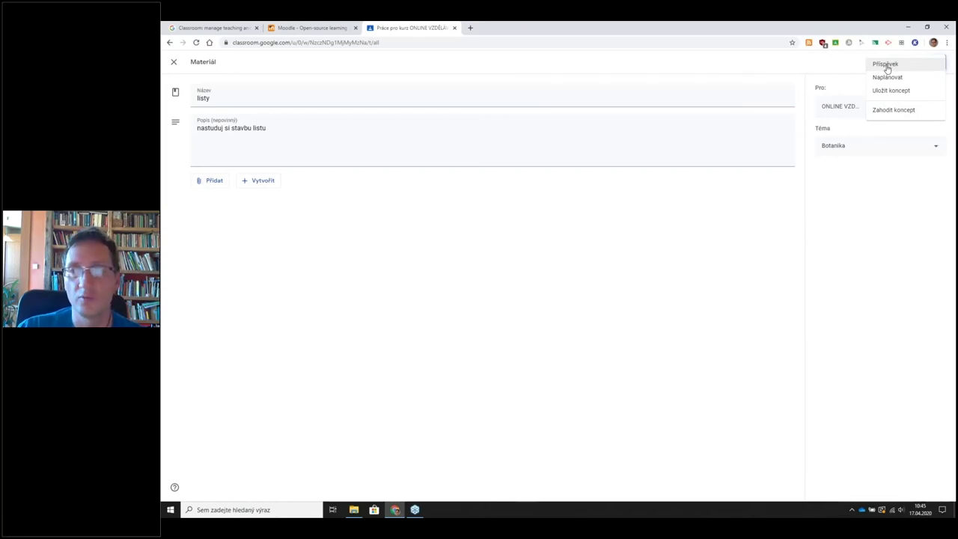
{"action": "left_click", "coordinate": [886, 65]}
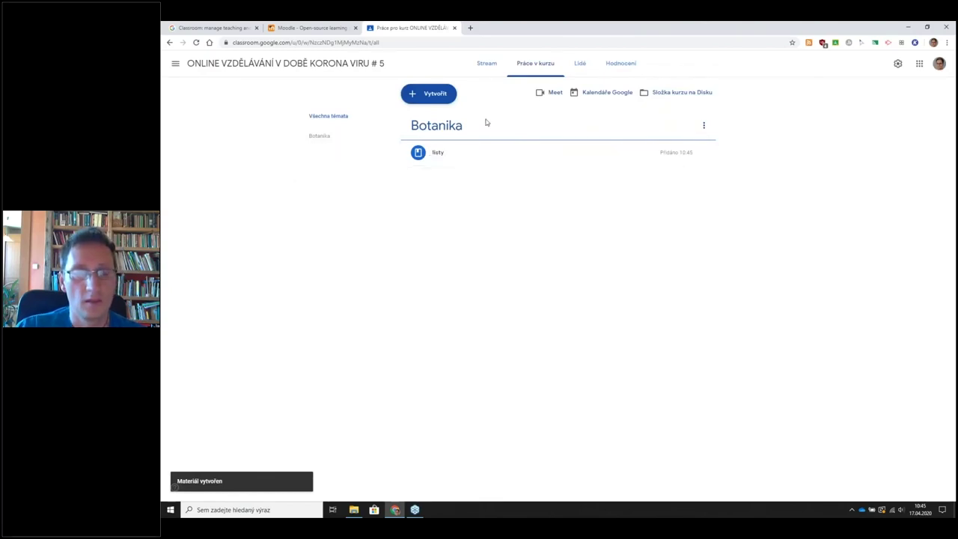
Step: Start another course material titled kvíz, leaving its description empty
{"action": "left_click", "coordinate": [439, 93]}
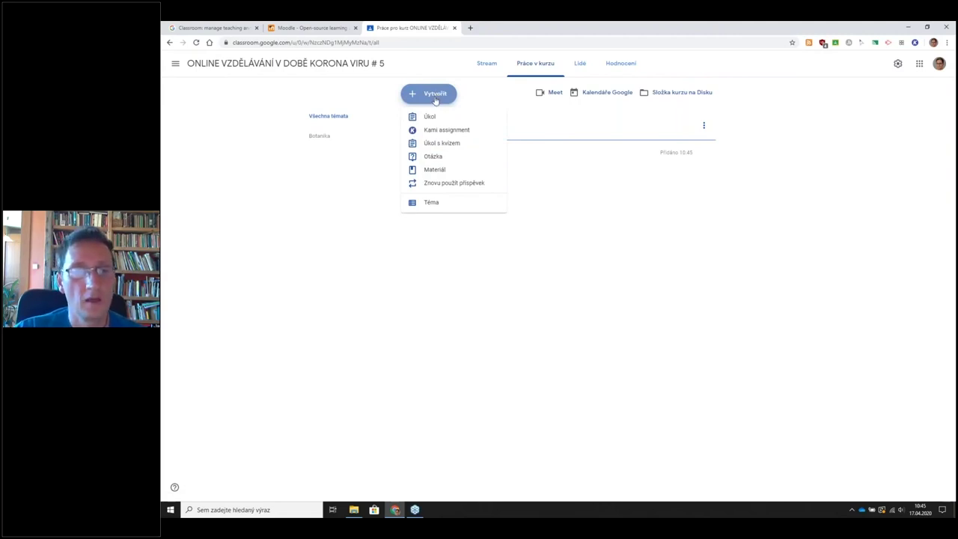
{"action": "left_click", "coordinate": [435, 170]}
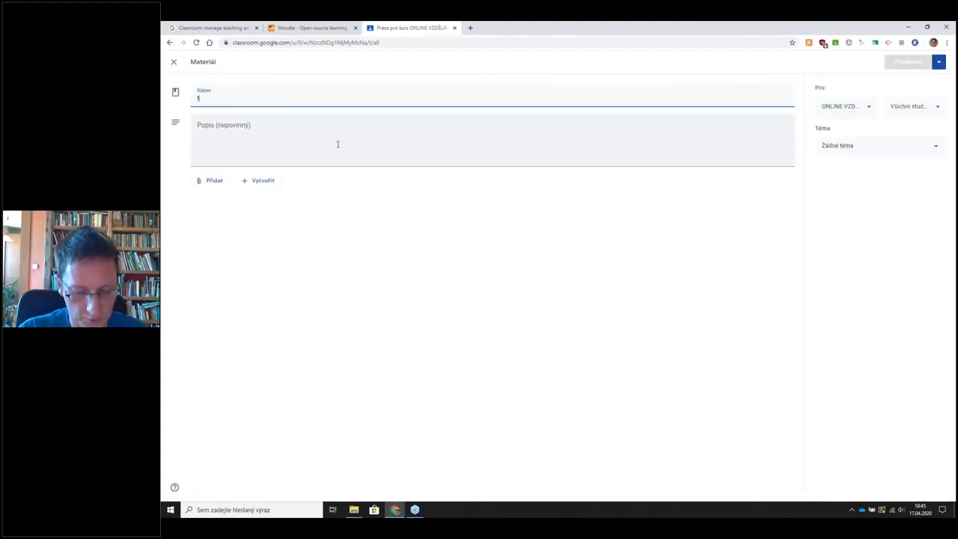
{"action": "type", "text": "S"}
{"action": "key", "text": "BackSpace"}
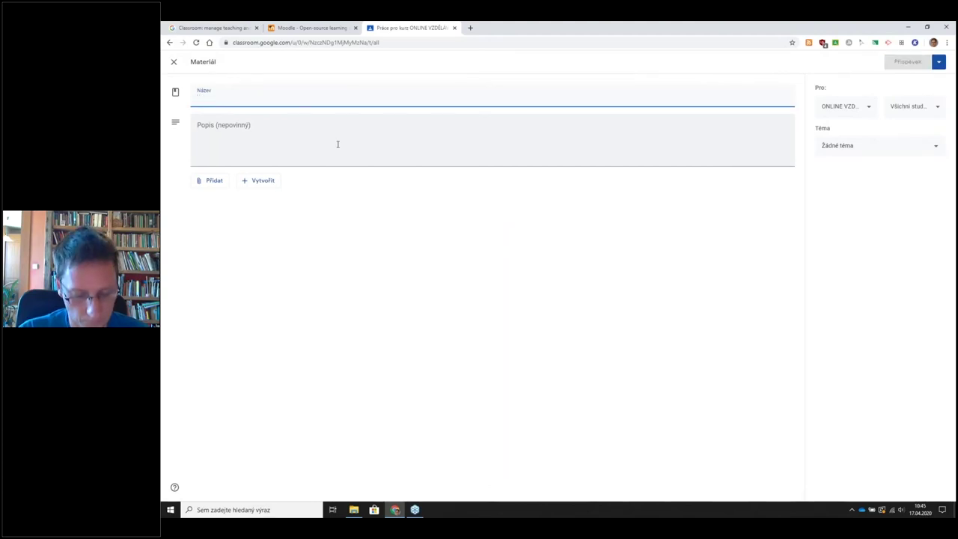
{"action": "type", "text": "kvíz"}
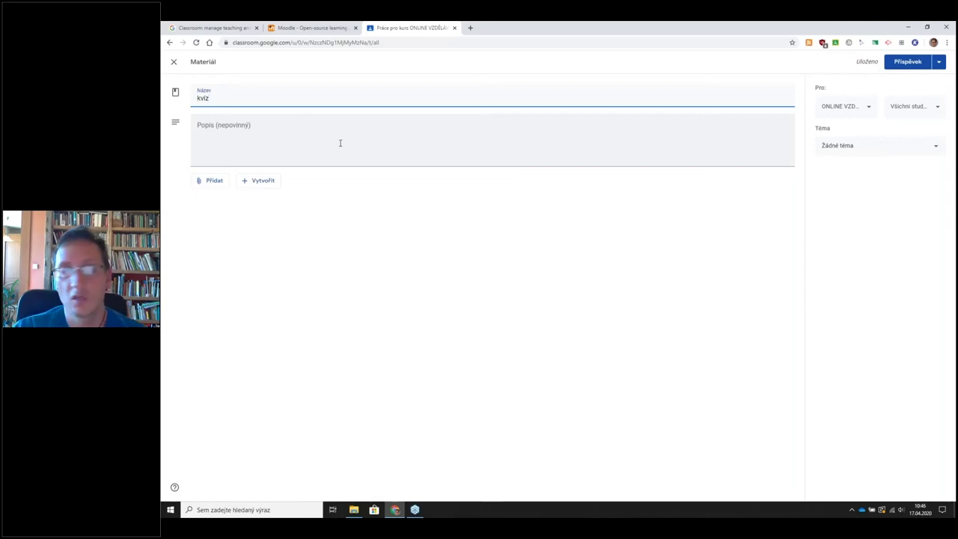
Step: Schedule the kvíz material for publication on 18. 4. 2020 at 8:00
{"action": "left_click", "coordinate": [938, 62]}
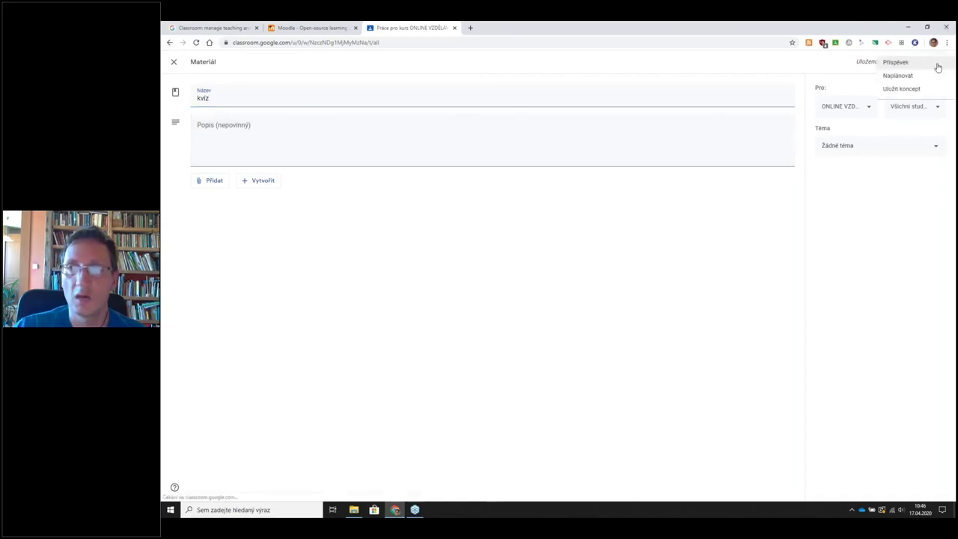
{"action": "left_click", "coordinate": [877, 80]}
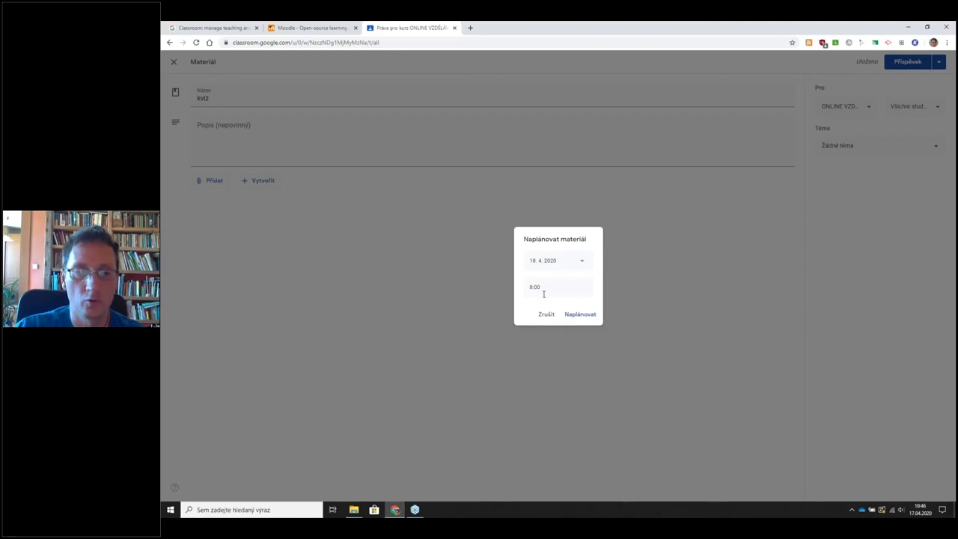
{"action": "left_click", "coordinate": [580, 314]}
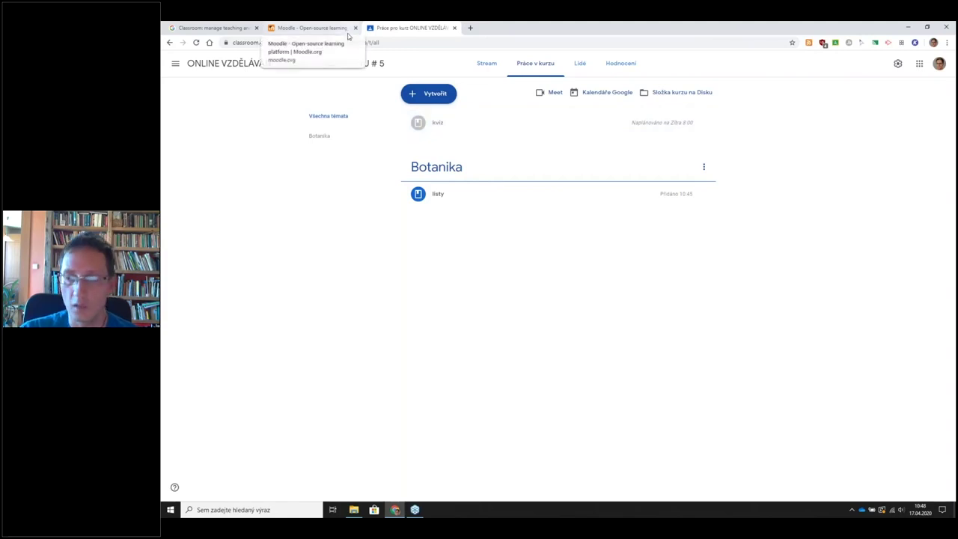
Step: Start a new assignment titled Slohovka with the instructions "Napiš slohovku na téma XY"
{"action": "left_click", "coordinate": [427, 98]}
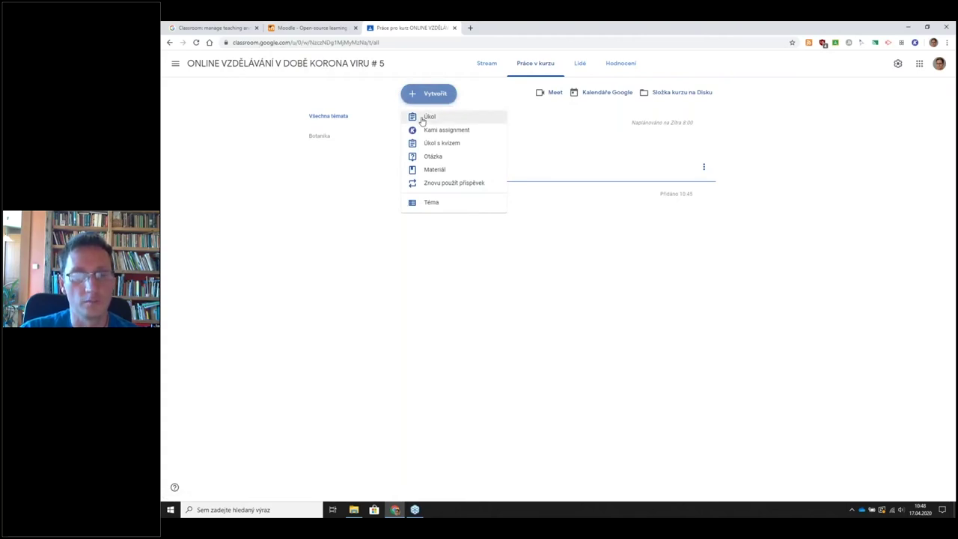
{"action": "left_click", "coordinate": [423, 117]}
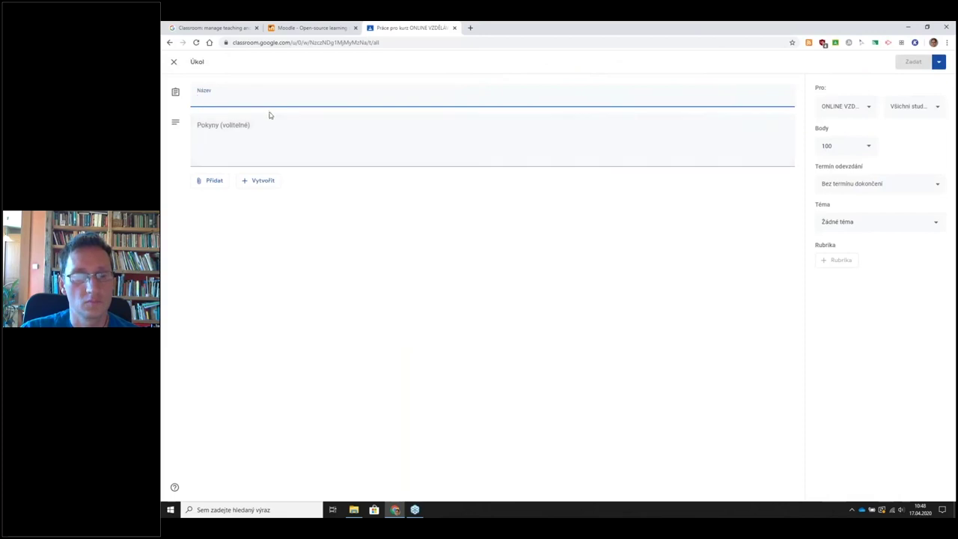
{"action": "type", "text": "Slohovka"}
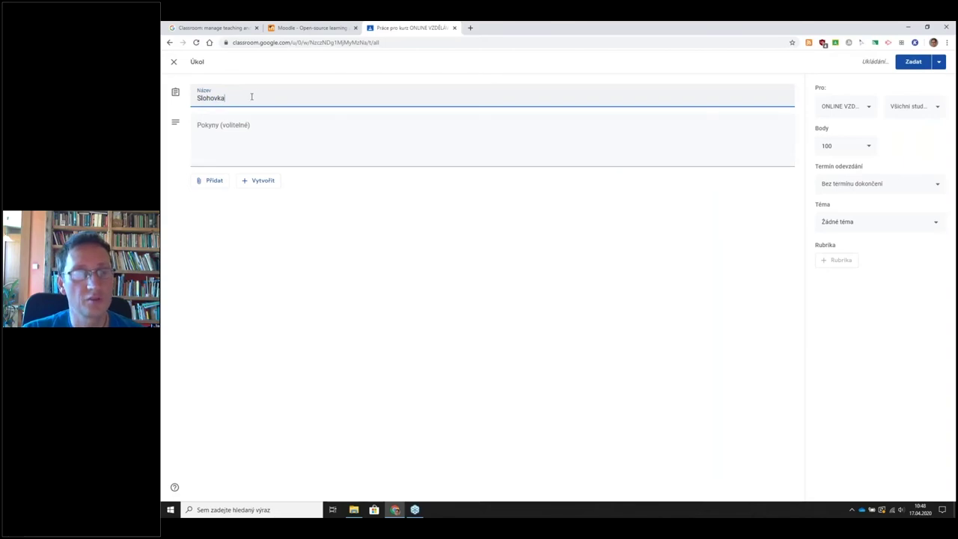
{"action": "left_click", "coordinate": [231, 129]}
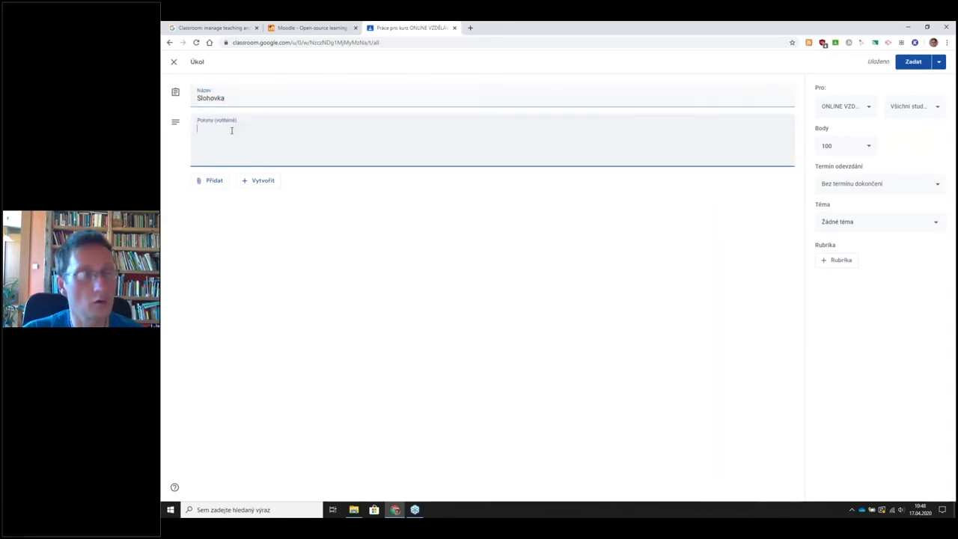
{"action": "type", "text": "Napi"}
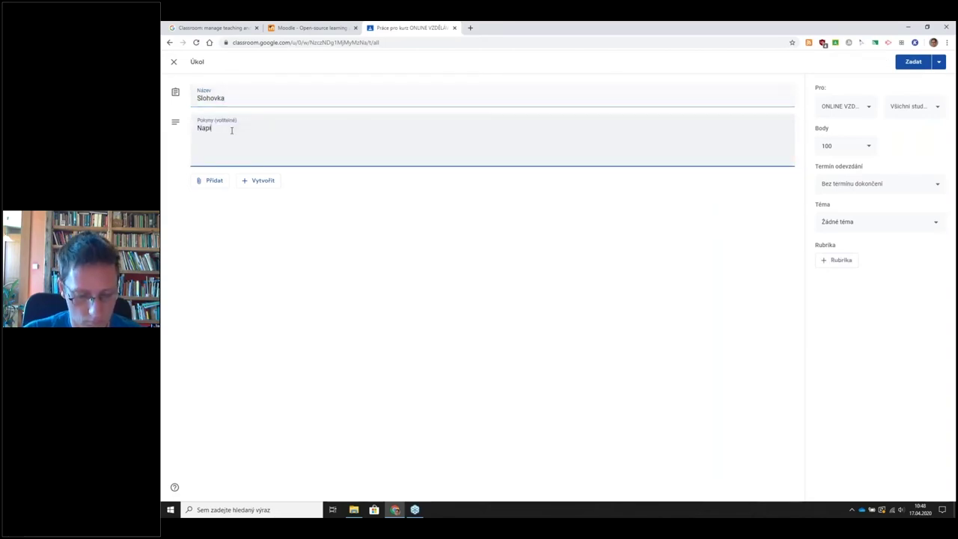
{"action": "type", "text": "š slohovku"}
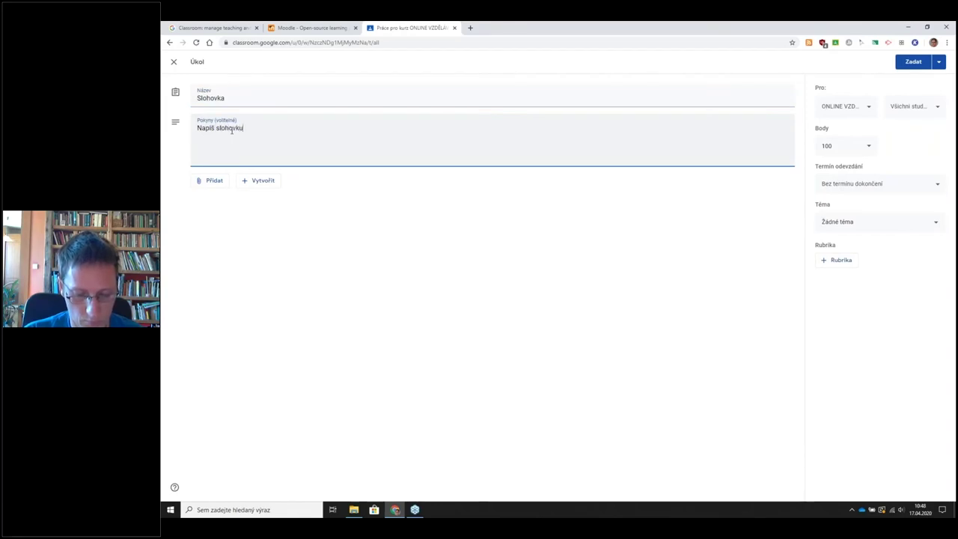
{"action": "type", "text": " na téma XY"}
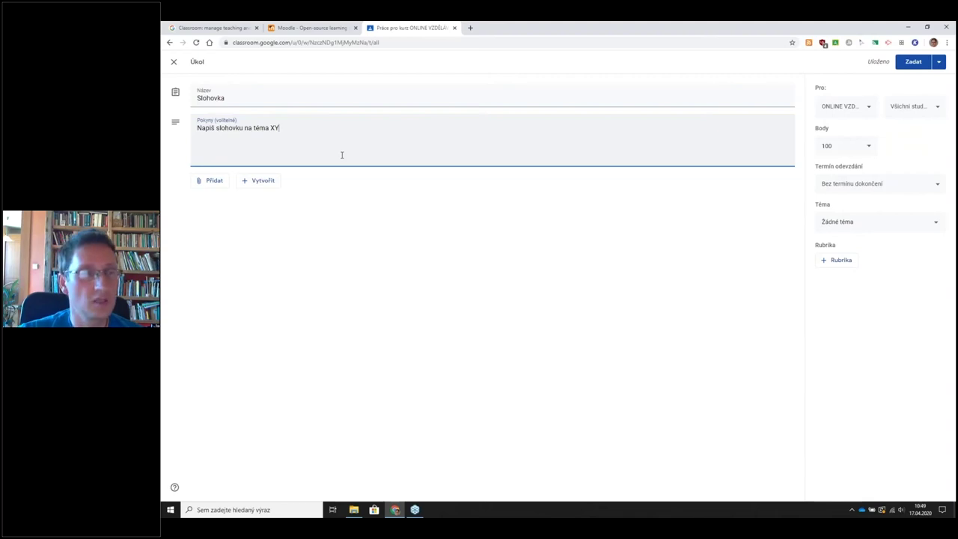
Step: Add a second line reading "aaaaaa bbbbb" to the Slohovka assignment's instructions
{"action": "left_click_drag", "start_coordinate": [289, 128], "coordinate": [178, 131]}
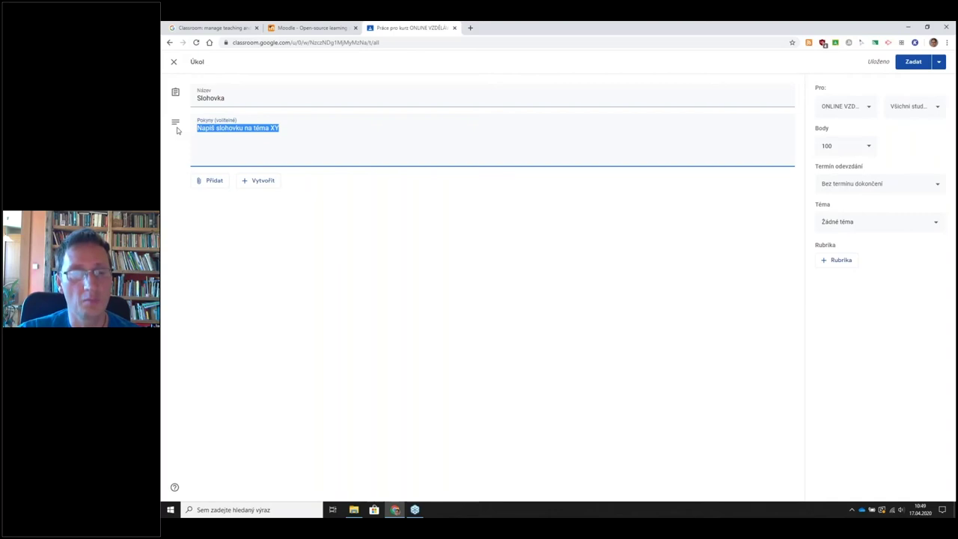
{"action": "left_click", "coordinate": [367, 251]}
{"action": "left_click", "coordinate": [291, 127]}
{"action": "key", "text": "Return"}
{"action": "type", "text": "aa"}
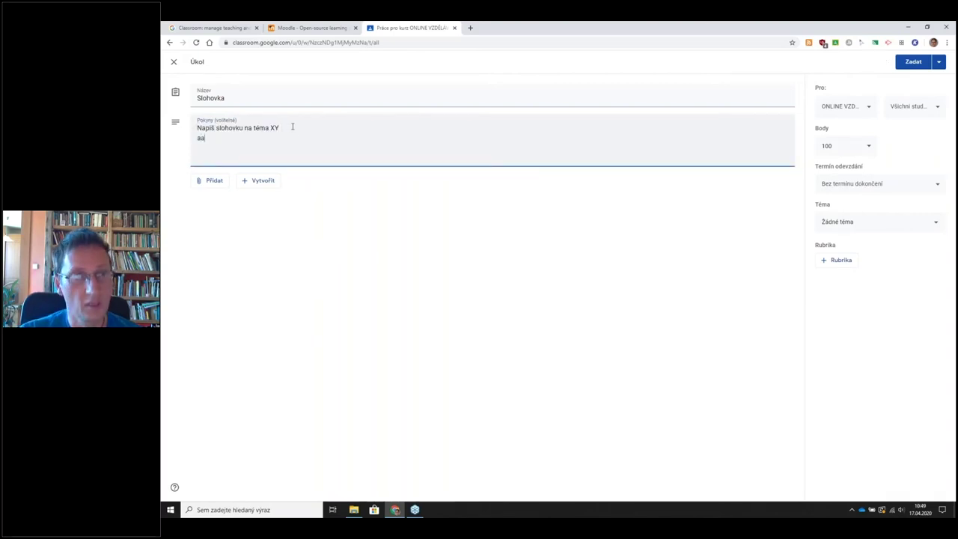
{"action": "type", "text": "aaaa bbbbb"}
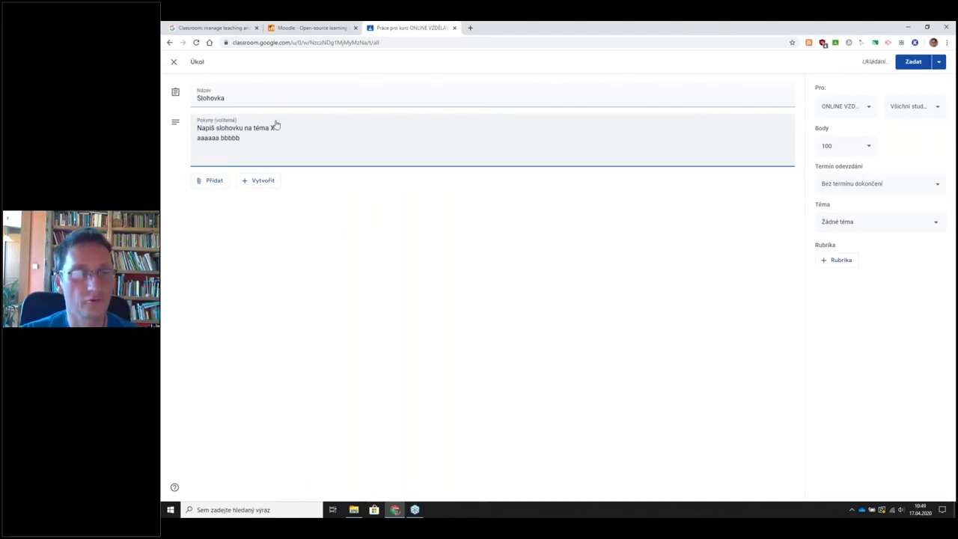
{"action": "left_click", "coordinate": [276, 195]}
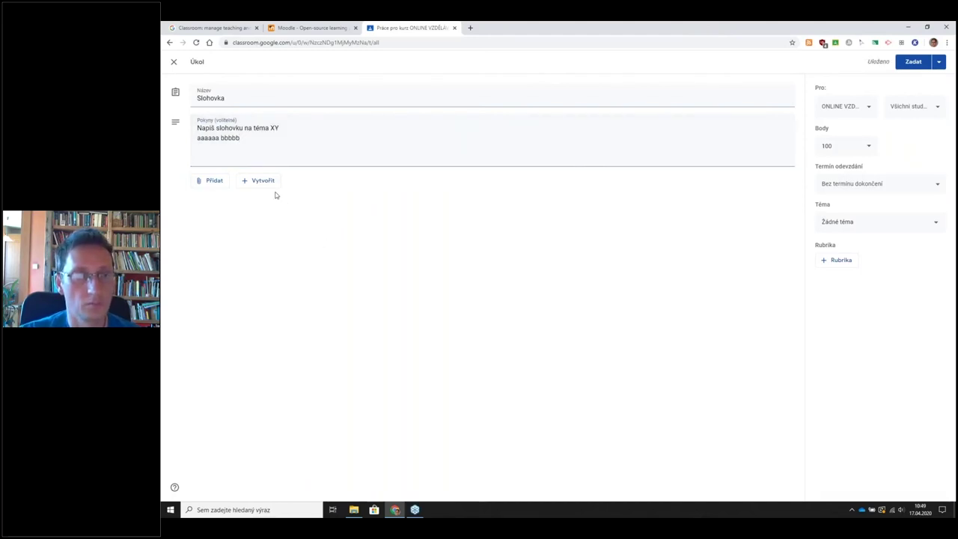
Step: Create a new Google Docs document attached to the Slohovka assignment and write "Slohovka" in it
{"action": "left_click", "coordinate": [209, 184]}
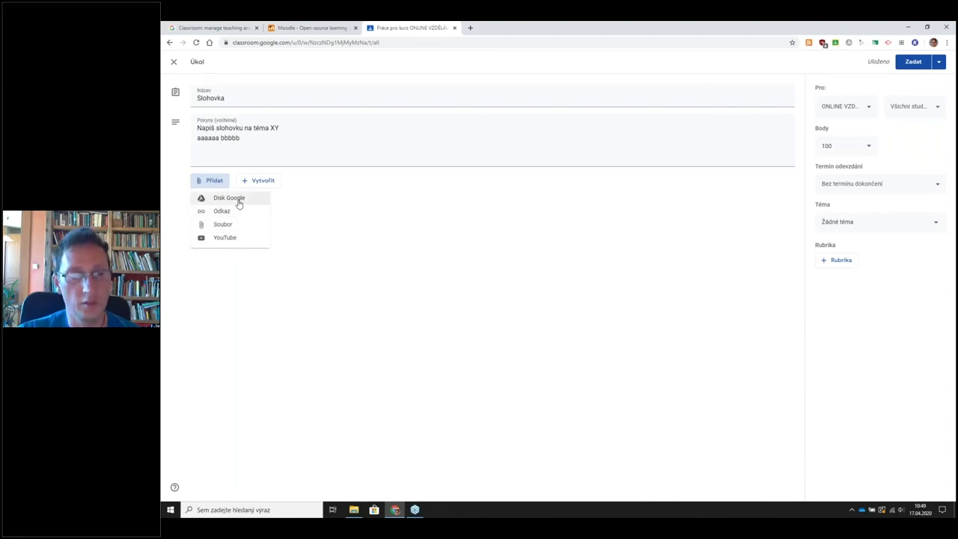
{"action": "left_click", "coordinate": [259, 183]}
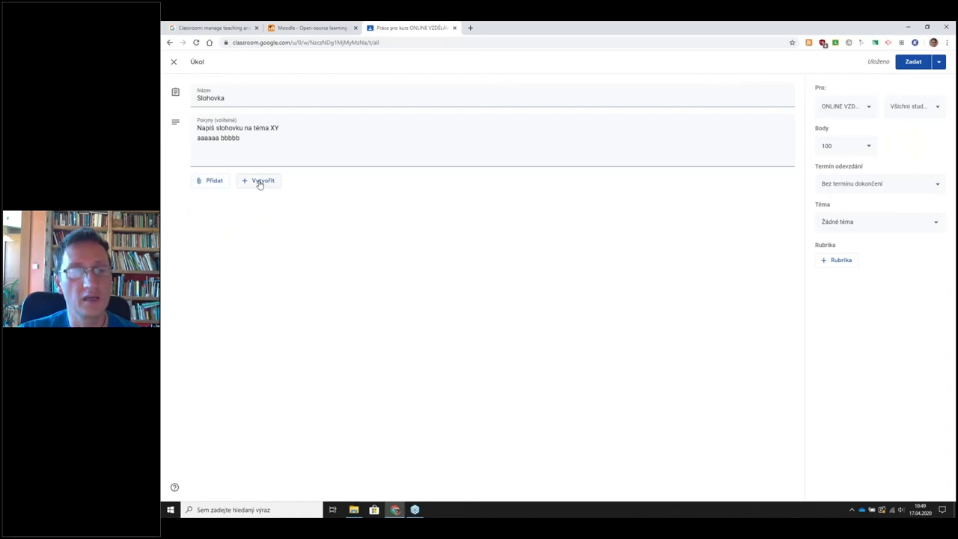
{"action": "left_click", "coordinate": [259, 182]}
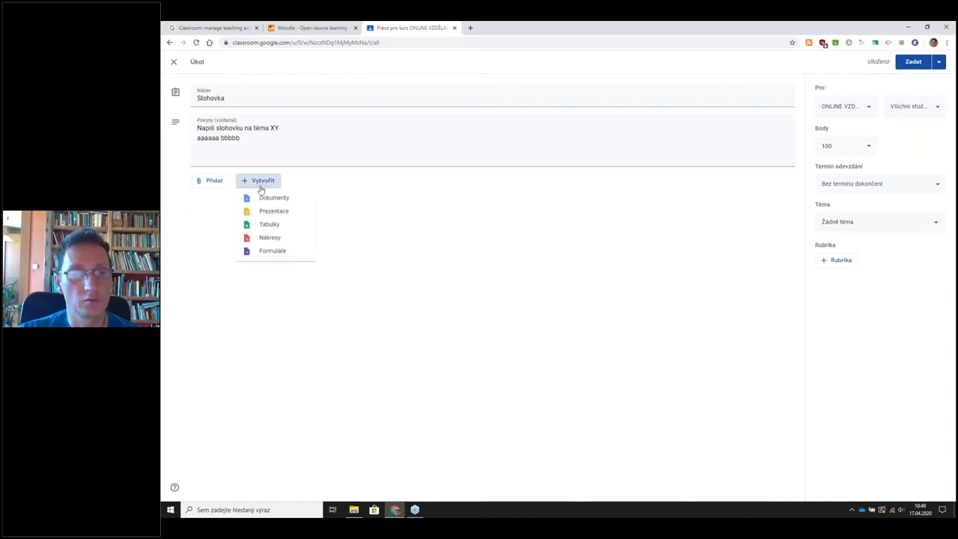
{"action": "left_click", "coordinate": [265, 198]}
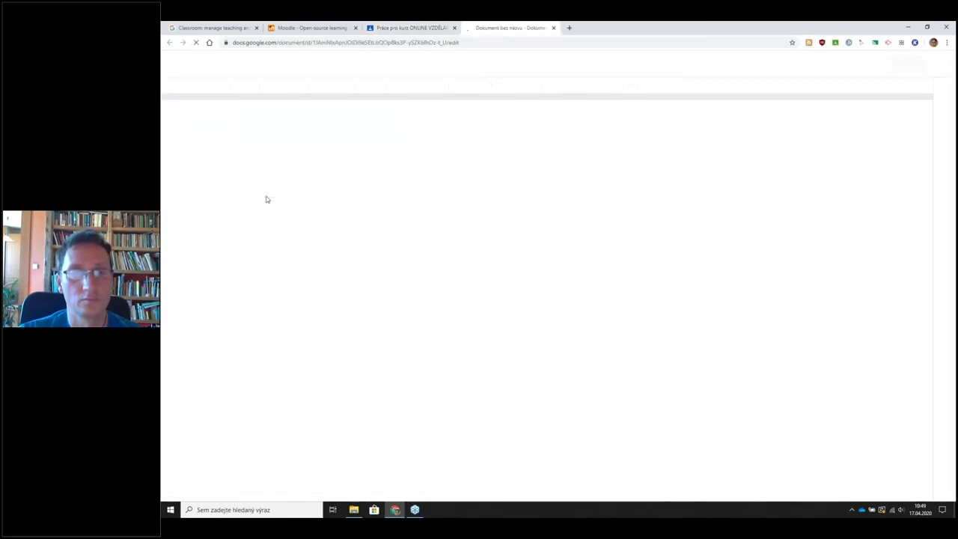
{"action": "type", "text": "slohovka"}
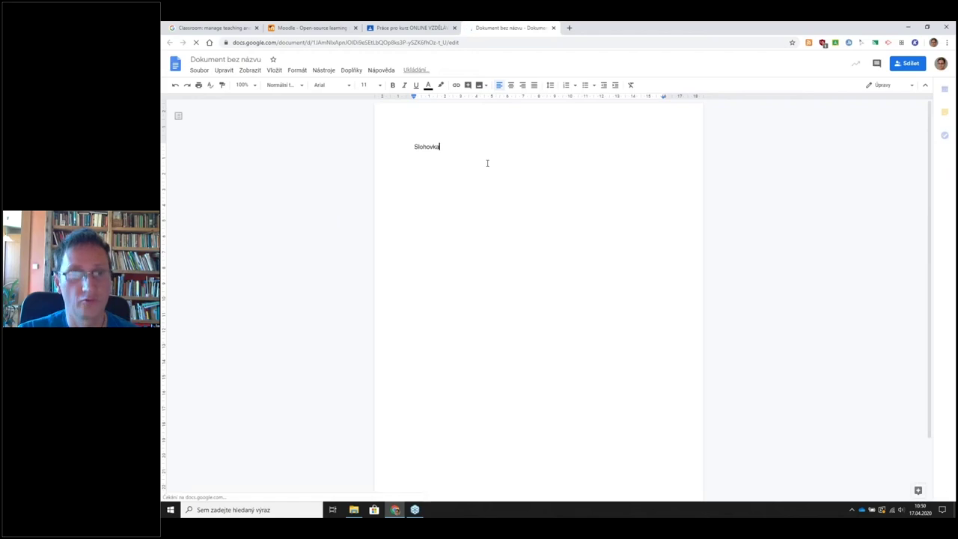
Step: Apply the Název paragraph style to the word Slohovka in the new document
{"action": "key", "text": "ctrl+a"}
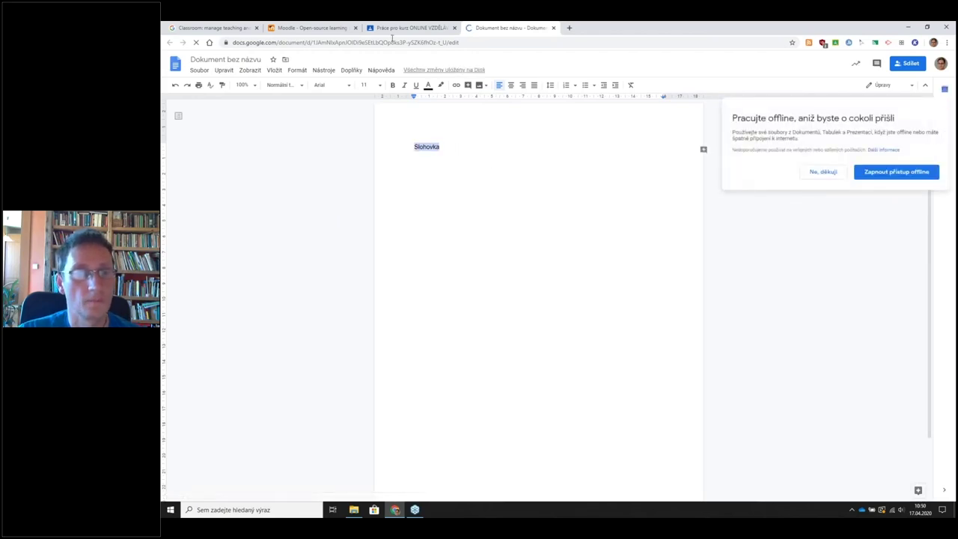
{"action": "left_click", "coordinate": [294, 86]}
{"action": "left_click", "coordinate": [300, 128]}
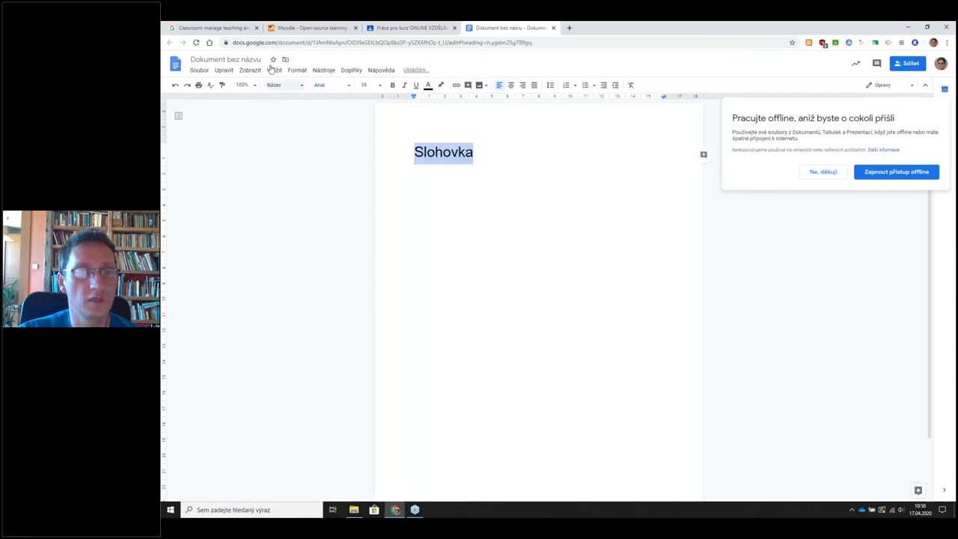
Step: Name the untitled document Slohovka and decline the offer of offline access
{"action": "left_click", "coordinate": [240, 60]}
{"action": "left_click", "coordinate": [576, 207]}
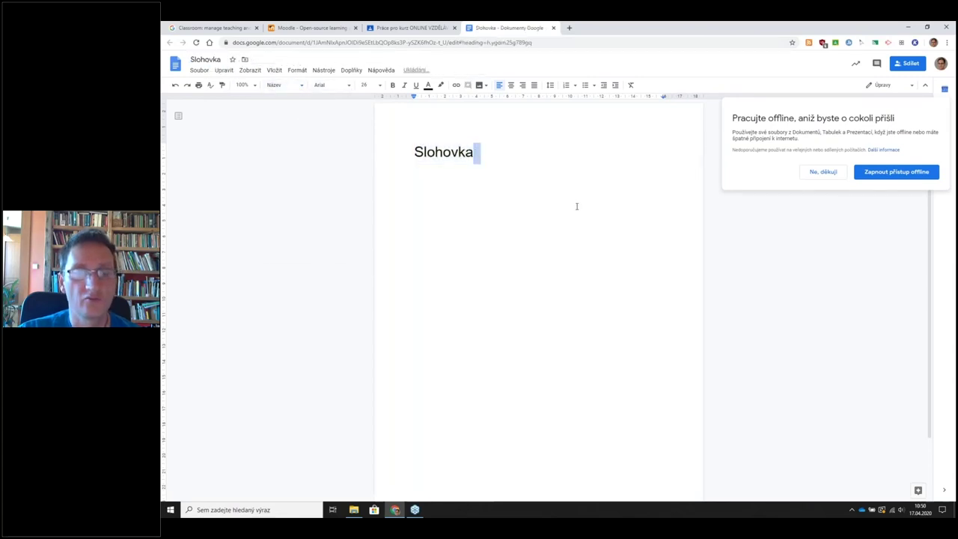
{"action": "left_click", "coordinate": [825, 172]}
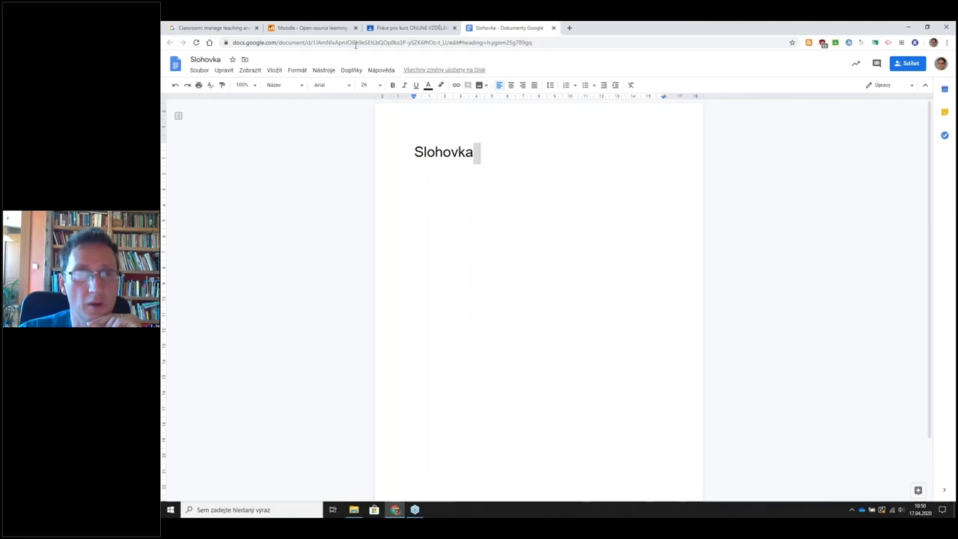
Step: Return to the assignment in Classroom and set the attached document to "Vytvořit kopii pro každého studenta"
{"action": "left_click", "coordinate": [387, 30]}
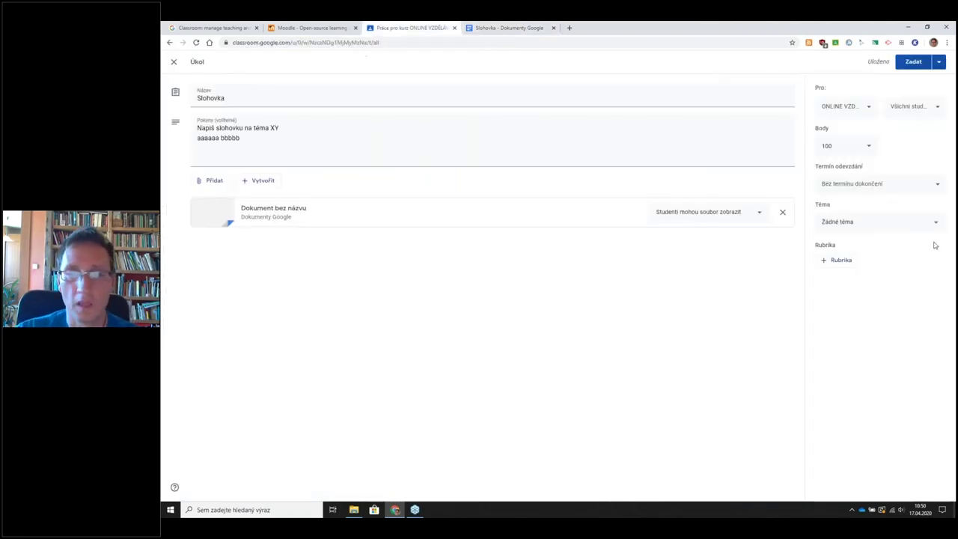
{"action": "left_click", "coordinate": [760, 214]}
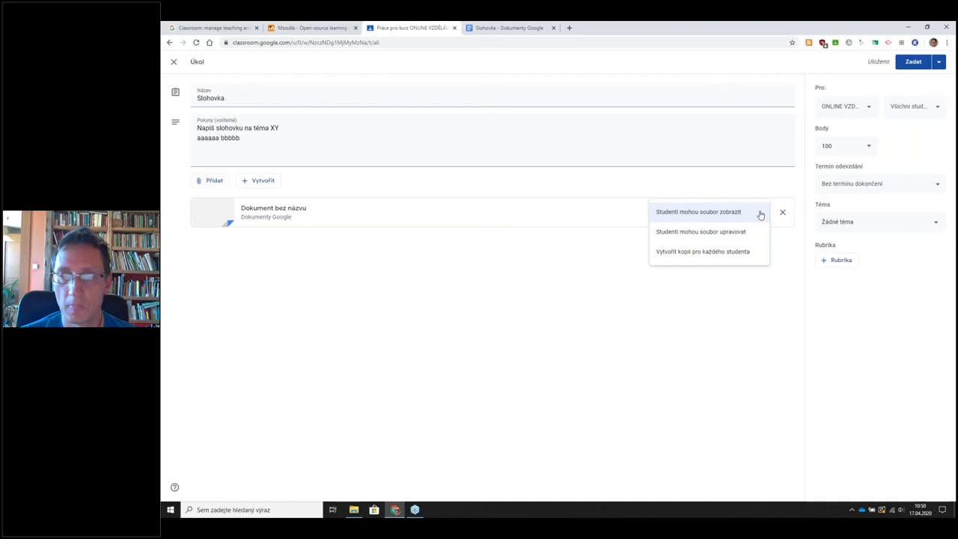
{"action": "left_click", "coordinate": [711, 258]}
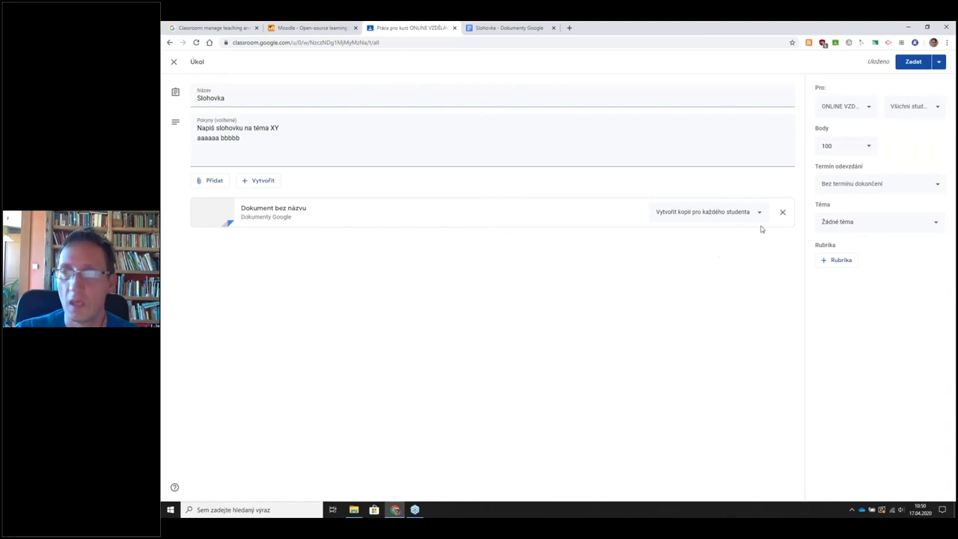
Step: Open the due date and time settings of the Slohovka assignment
{"action": "left_click", "coordinate": [896, 185]}
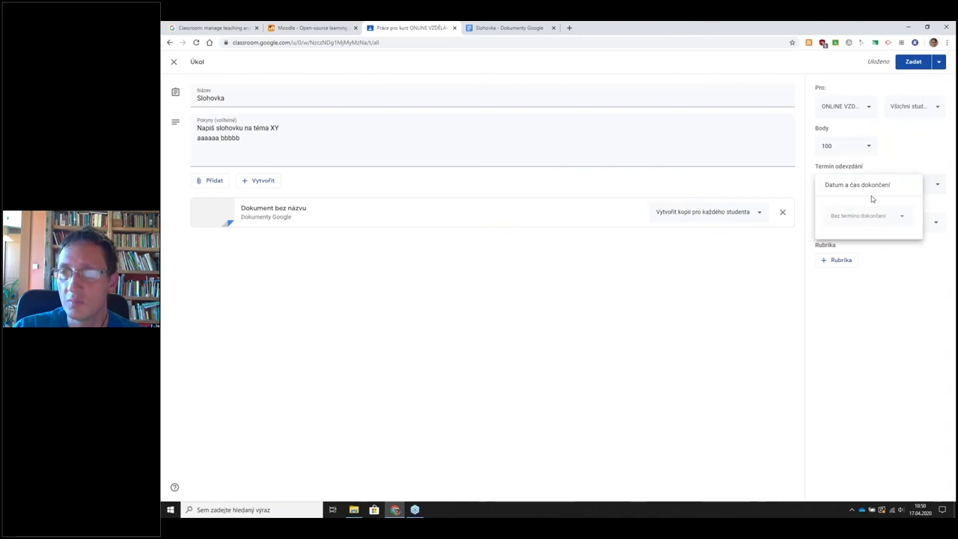